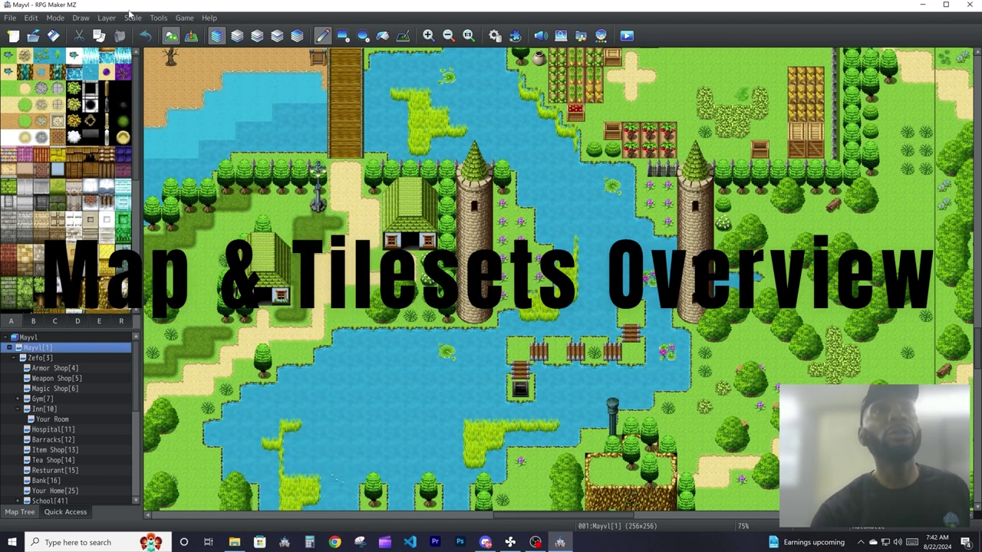
Step: In the Database's Tilesets tab, change the maximum number of tilesets to 10
{"action": "left_click", "coordinate": [159, 18]}
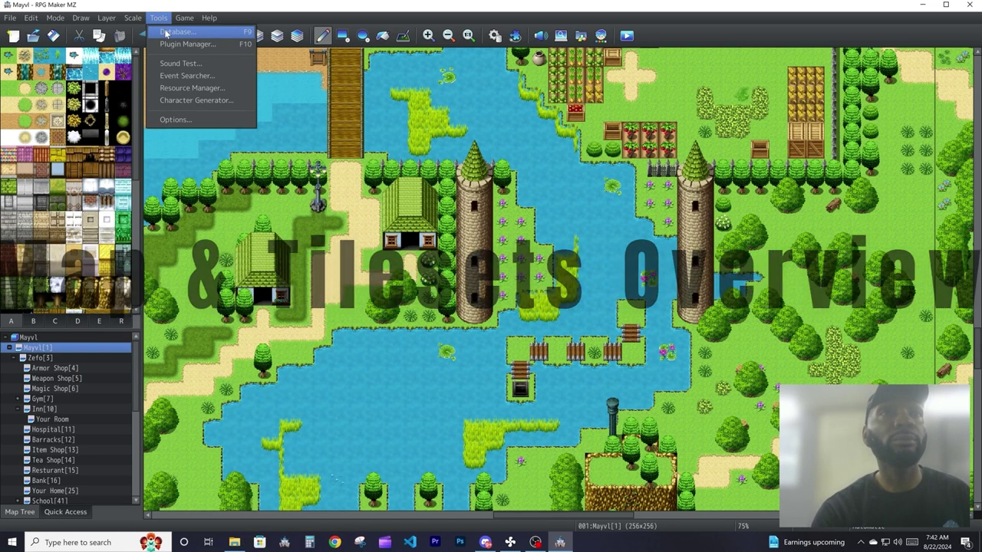
{"action": "left_click", "coordinate": [168, 33]}
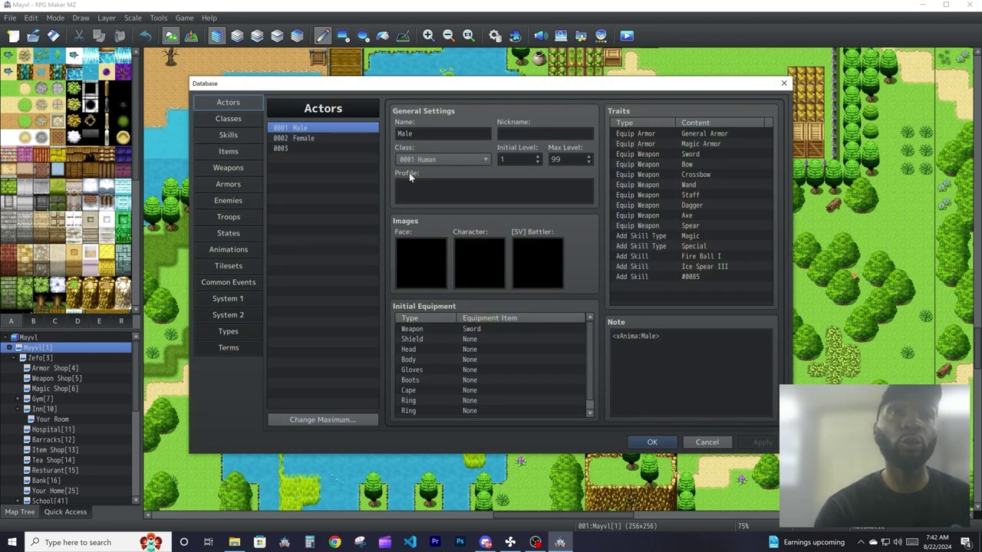
{"action": "left_click", "coordinate": [231, 267]}
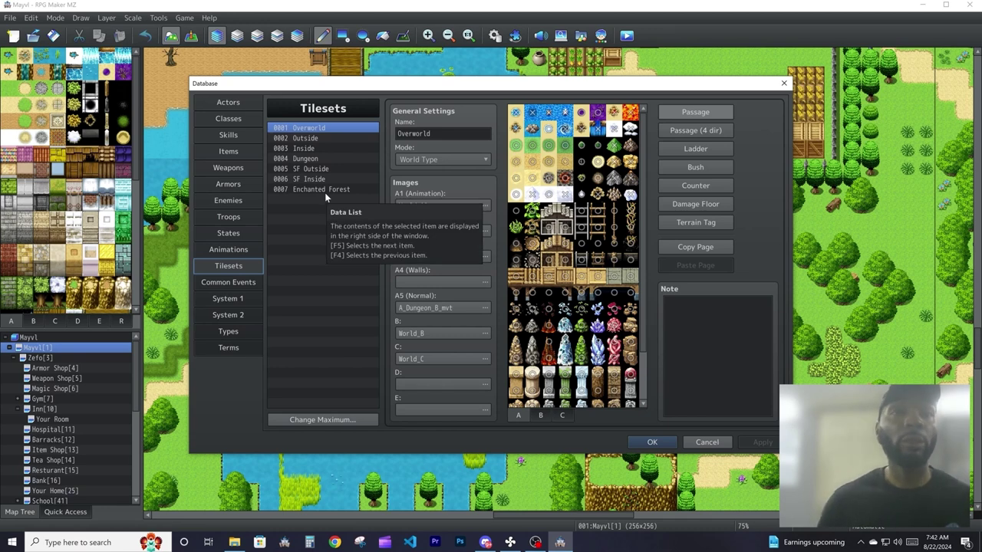
{"action": "left_click", "coordinate": [317, 419]}
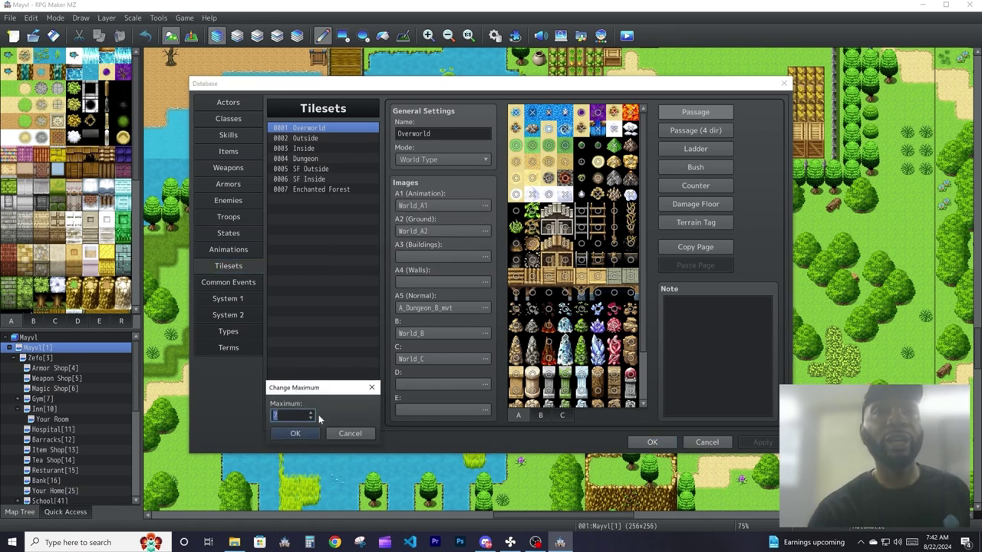
{"action": "type", "text": "10"}
{"action": "left_click", "coordinate": [312, 435]}
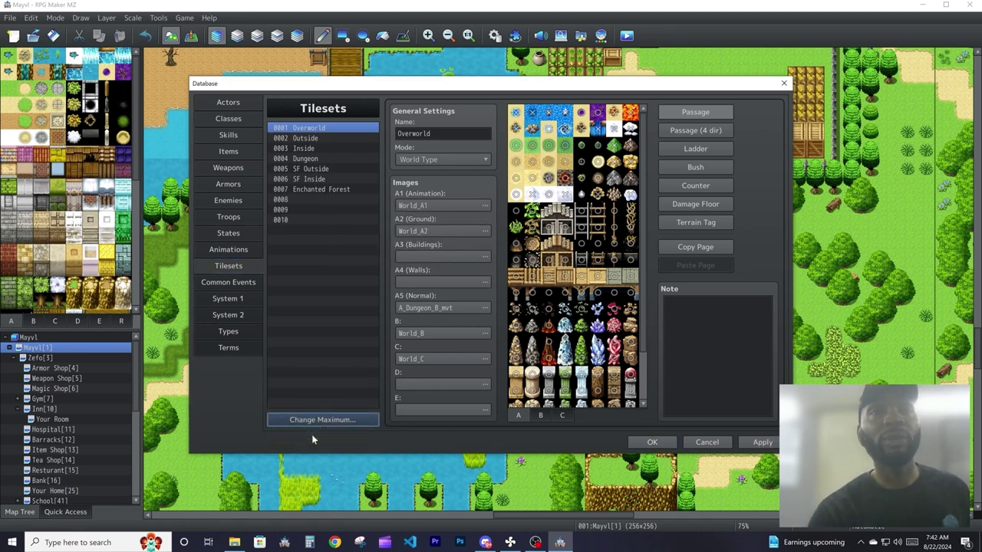
Step: Look at the Inside and Overworld tilesets, then select the empty slot 0008
{"action": "left_click", "coordinate": [325, 149]}
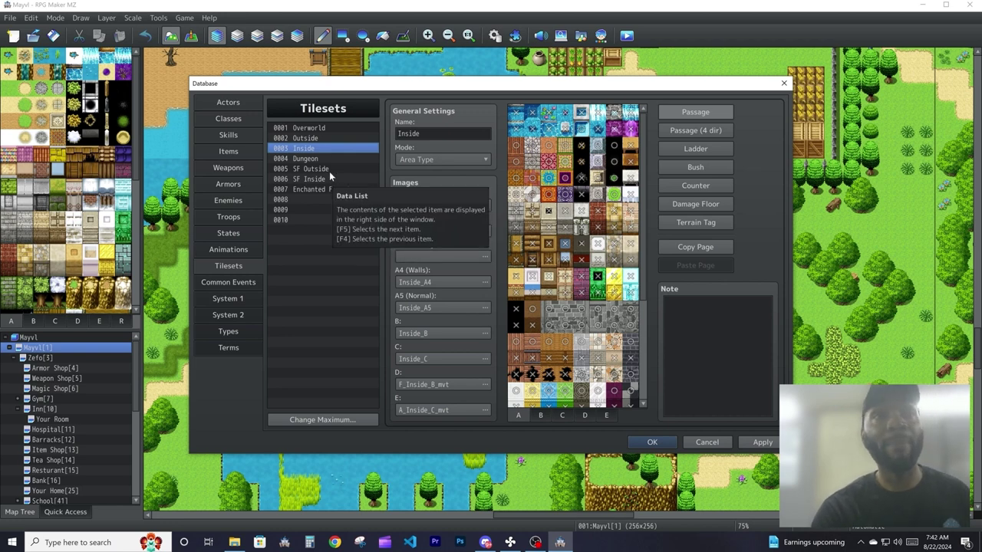
{"action": "left_click", "coordinate": [324, 128]}
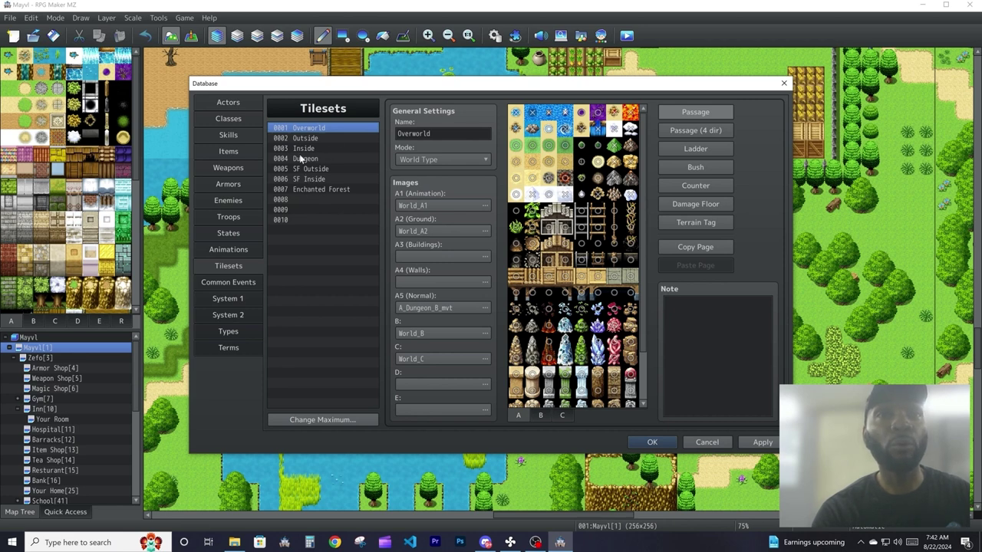
{"action": "left_click", "coordinate": [297, 199]}
Step: Name tileset 0008 'Dugeon', keep its mode as Area Type, and start choosing the A1 image
{"action": "left_click", "coordinate": [414, 133]}
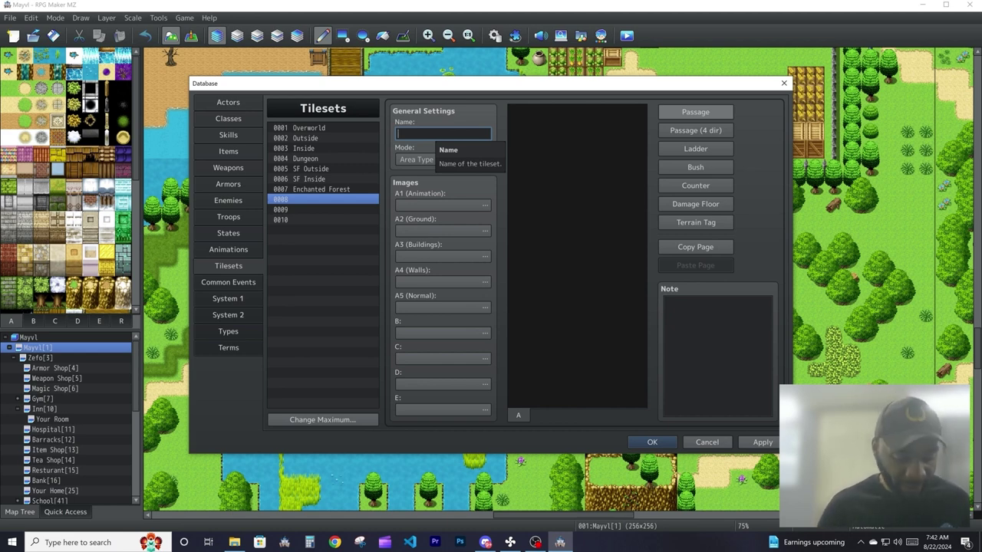
{"action": "type", "text": "Dugeon"}
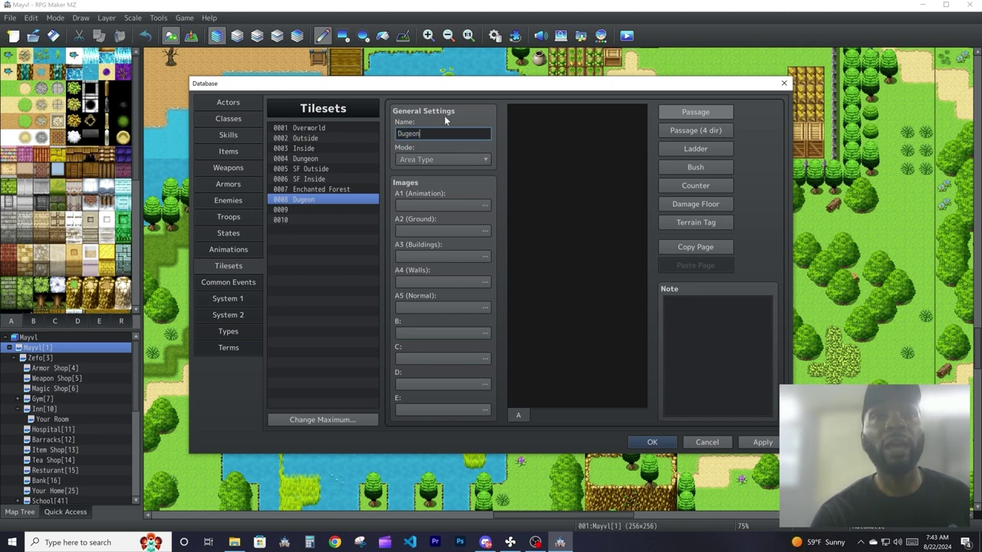
{"action": "left_click", "coordinate": [439, 159]}
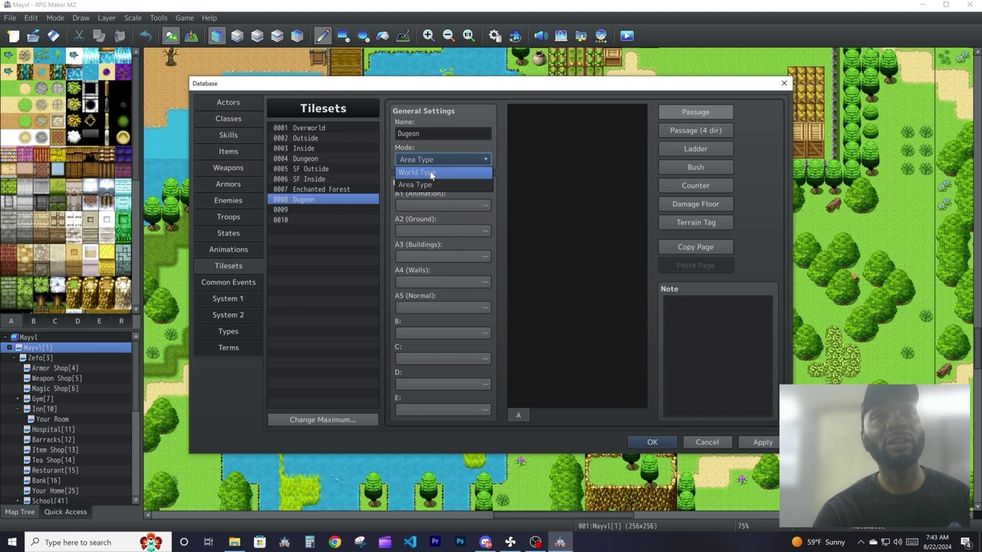
{"action": "left_click", "coordinate": [435, 185]}
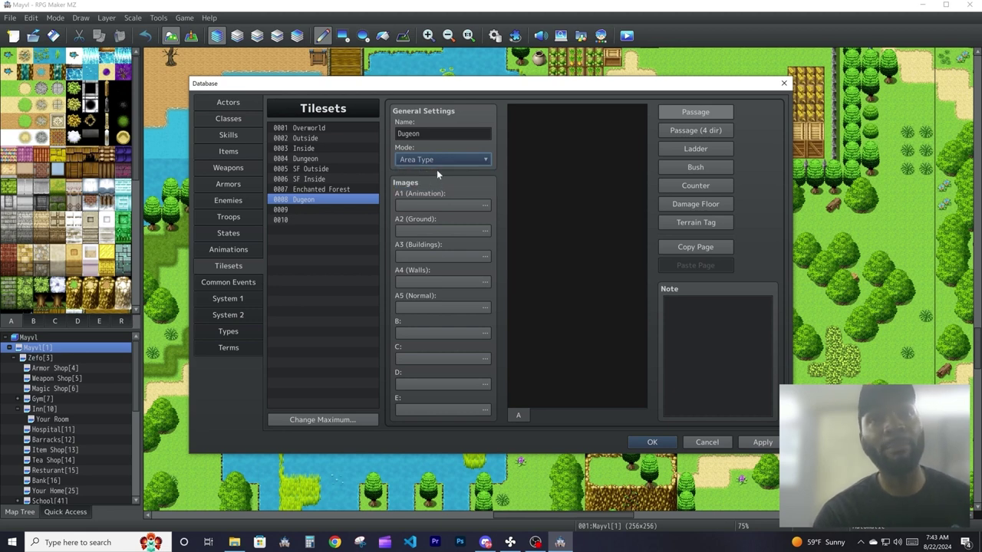
{"action": "left_click", "coordinate": [452, 203]}
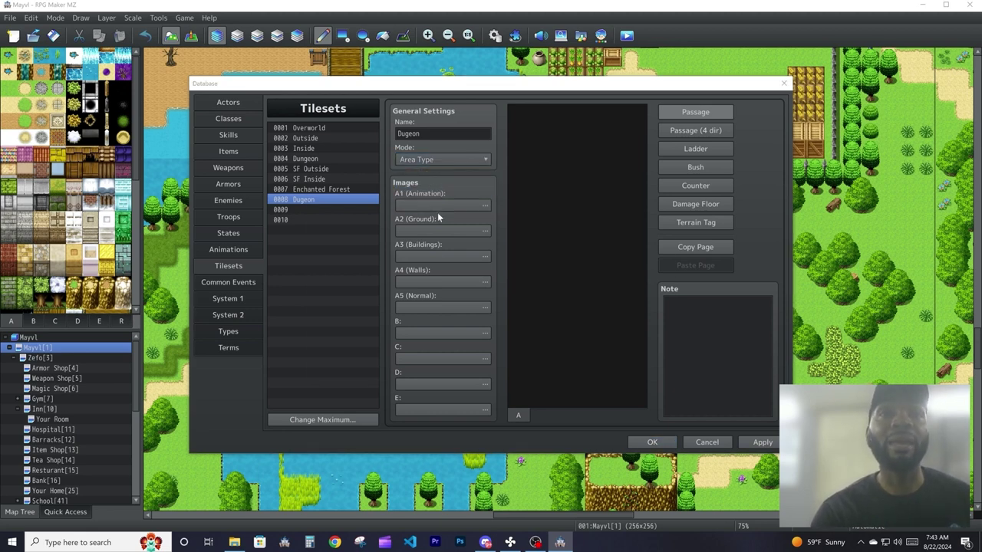
{"action": "left_click", "coordinate": [372, 207]}
Step: Preview the dungeon tile images for the A1 and A5 slots without choosing one
{"action": "left_click", "coordinate": [368, 228]}
{"action": "left_click", "coordinate": [367, 248]}
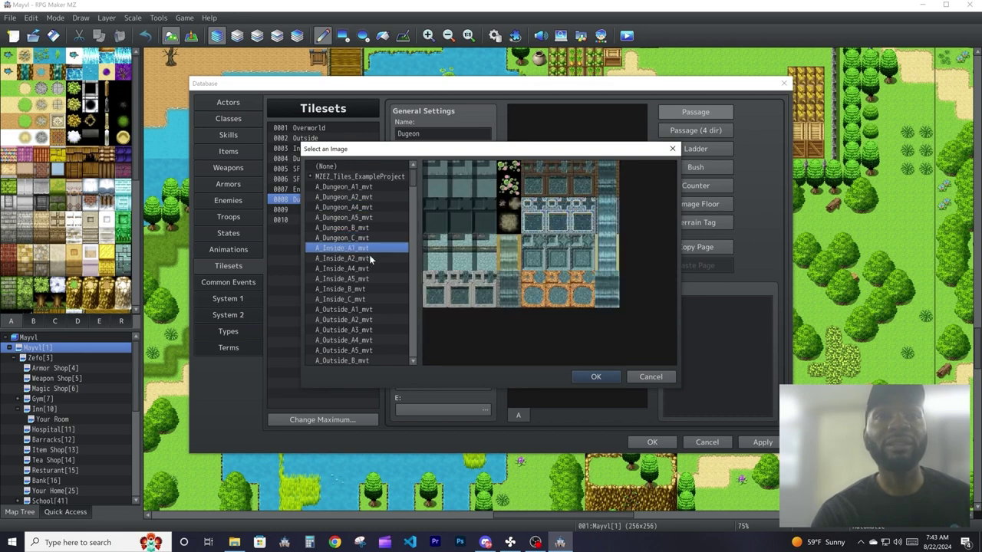
{"action": "left_click", "coordinate": [373, 187]}
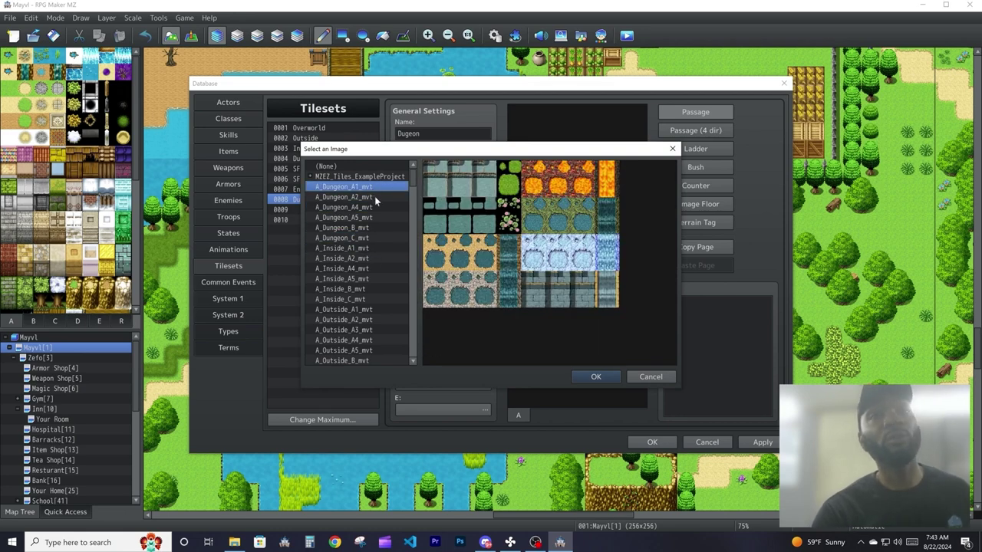
{"action": "left_click", "coordinate": [375, 197]}
{"action": "left_click", "coordinate": [374, 208]}
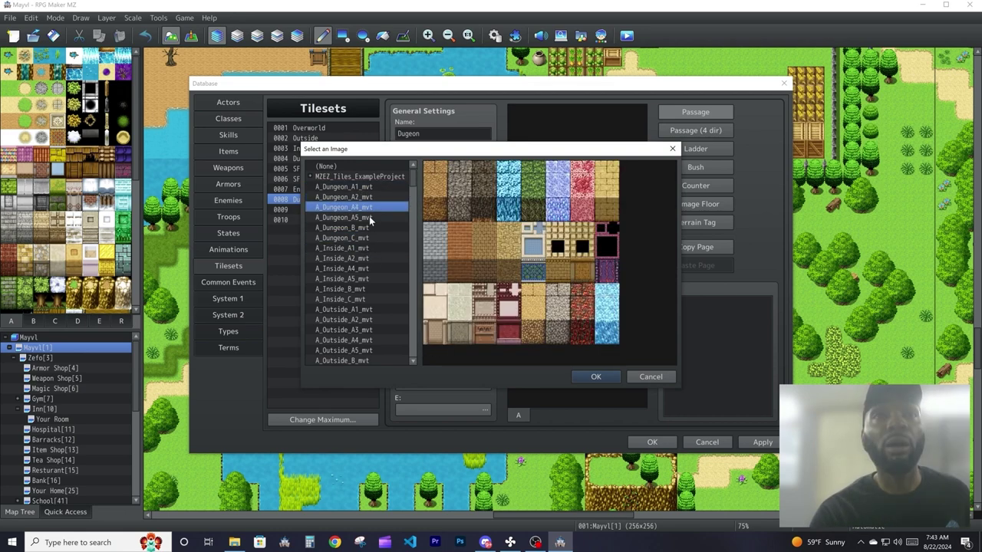
{"action": "left_click", "coordinate": [373, 218]}
{"action": "left_click", "coordinate": [369, 228]}
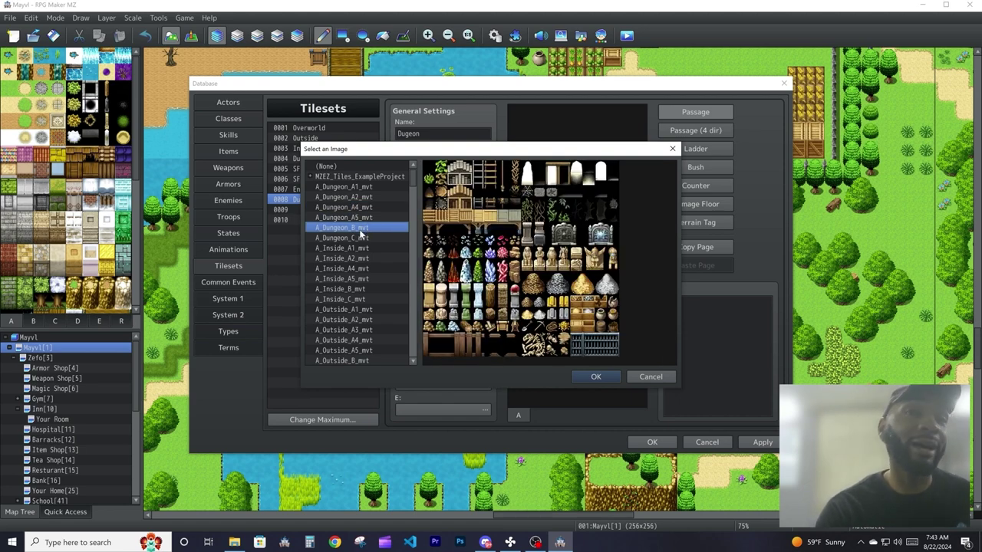
{"action": "left_click", "coordinate": [358, 240]}
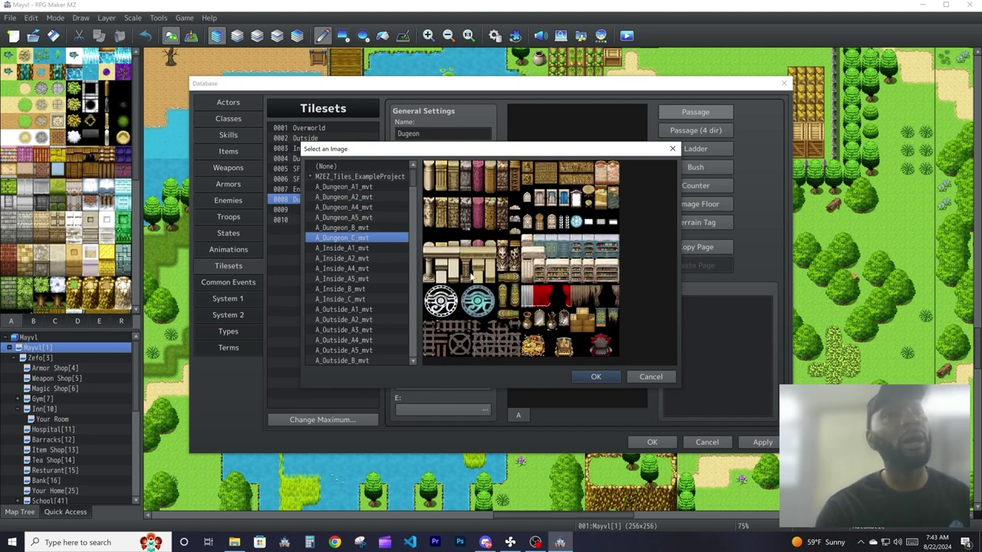
{"action": "left_click", "coordinate": [650, 376]}
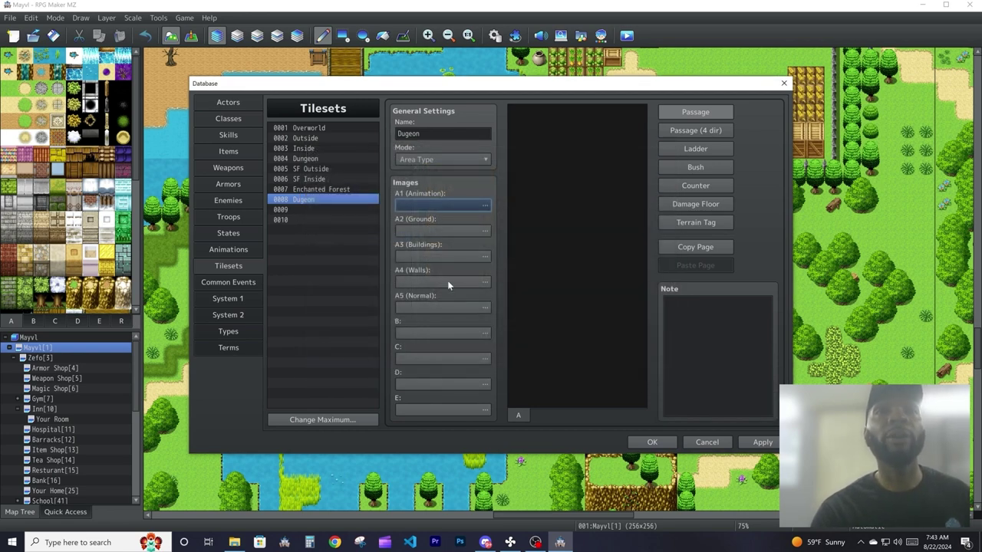
{"action": "double_click", "coordinate": [447, 306]}
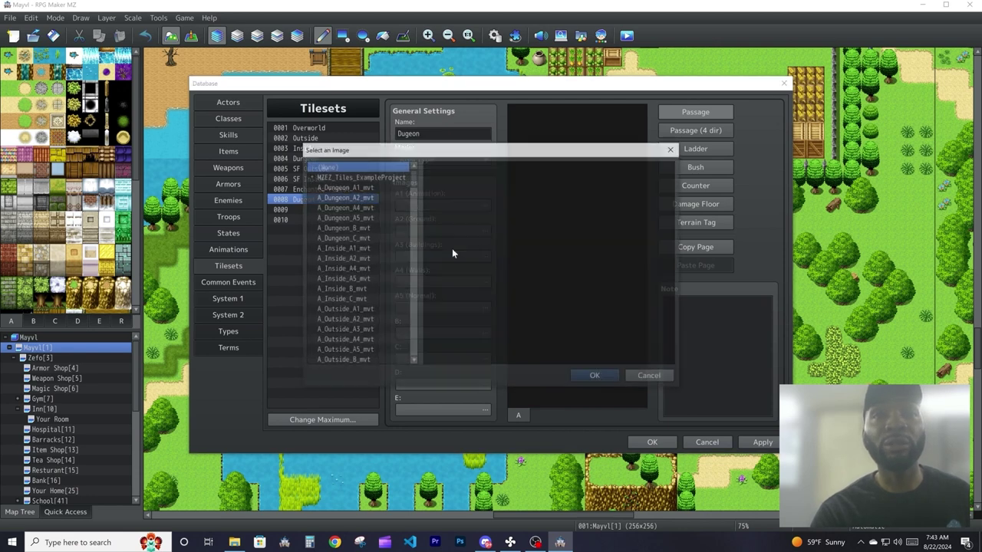
{"action": "left_click", "coordinate": [650, 377]}
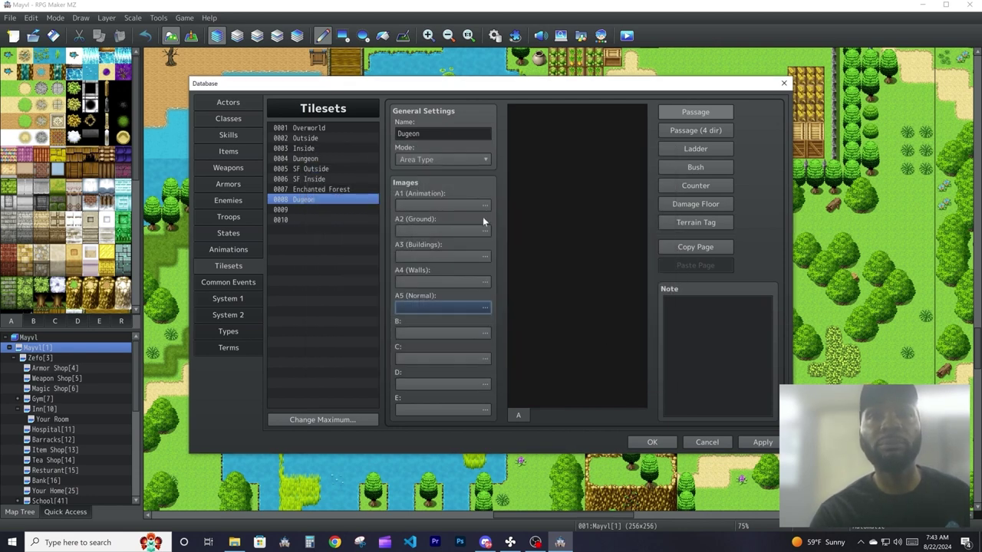
Step: Set the A1 image to A_Dungeon_A1_mvt and the A2 image to A_Dungeon_A2_mvt
{"action": "double_click", "coordinate": [411, 202]}
{"action": "left_click", "coordinate": [372, 197]}
{"action": "left_click", "coordinate": [371, 188]}
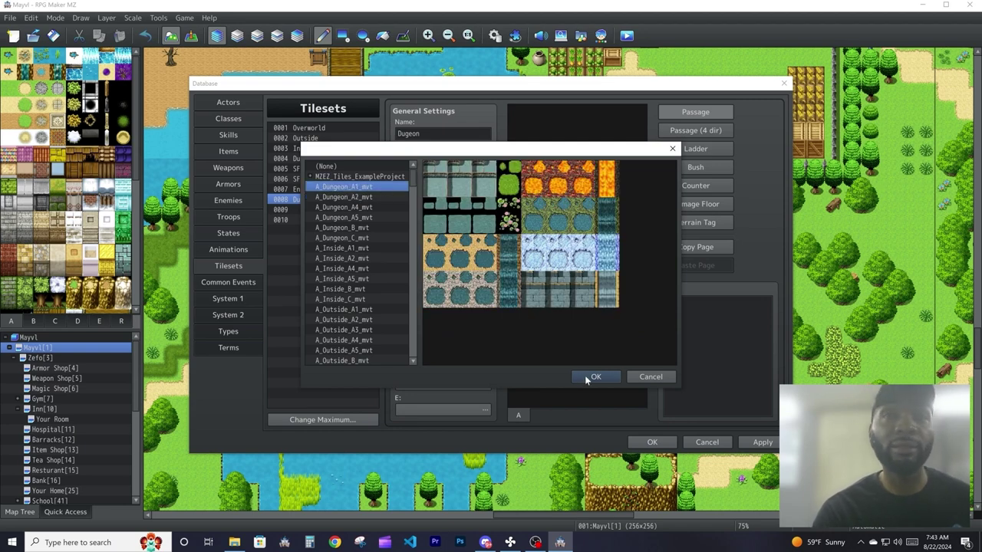
{"action": "left_click", "coordinate": [595, 376]}
{"action": "double_click", "coordinate": [441, 230]}
{"action": "left_click", "coordinate": [343, 187]}
{"action": "left_click", "coordinate": [358, 197]}
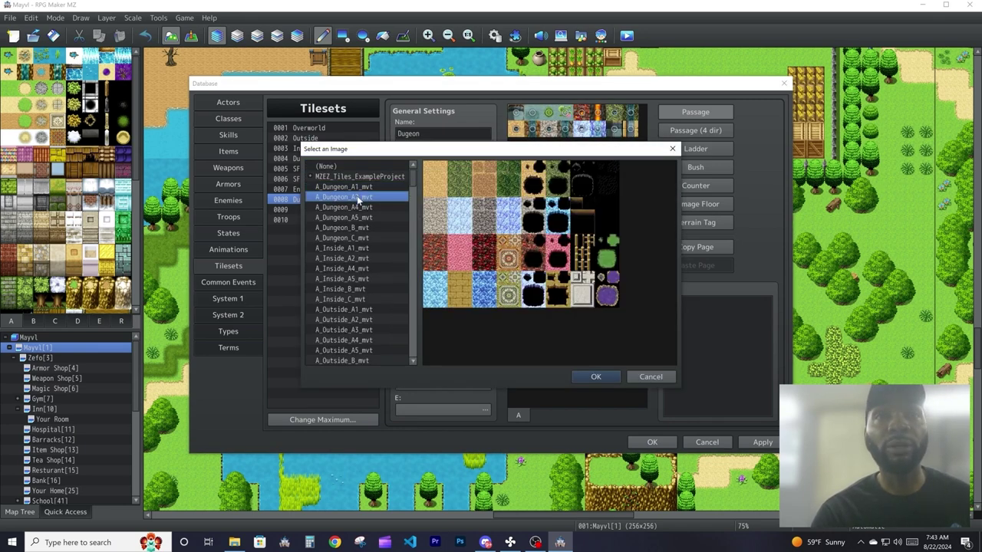
{"action": "left_click", "coordinate": [595, 377]}
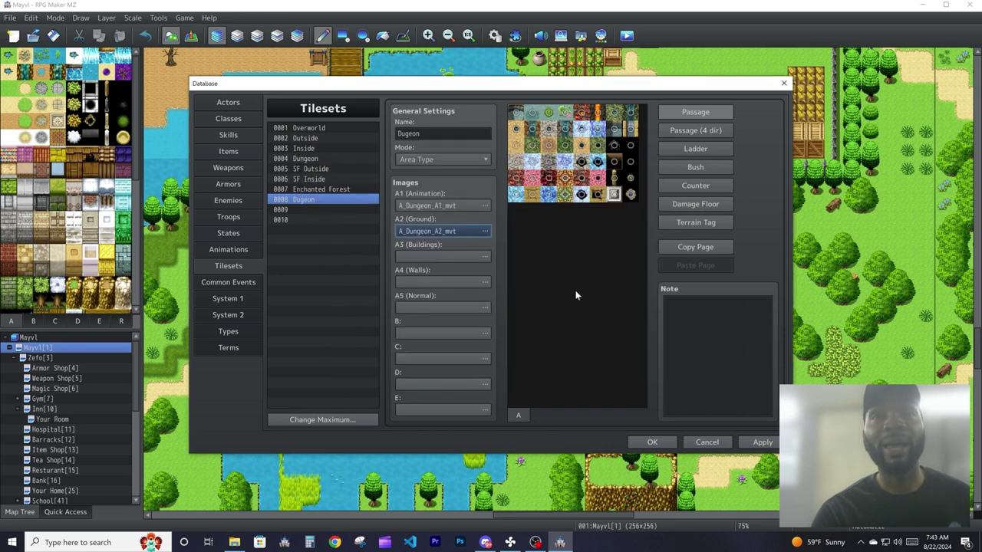
Step: Set the B image to A_Dungeon_B_mvt and view the B tiles
{"action": "double_click", "coordinate": [435, 330]}
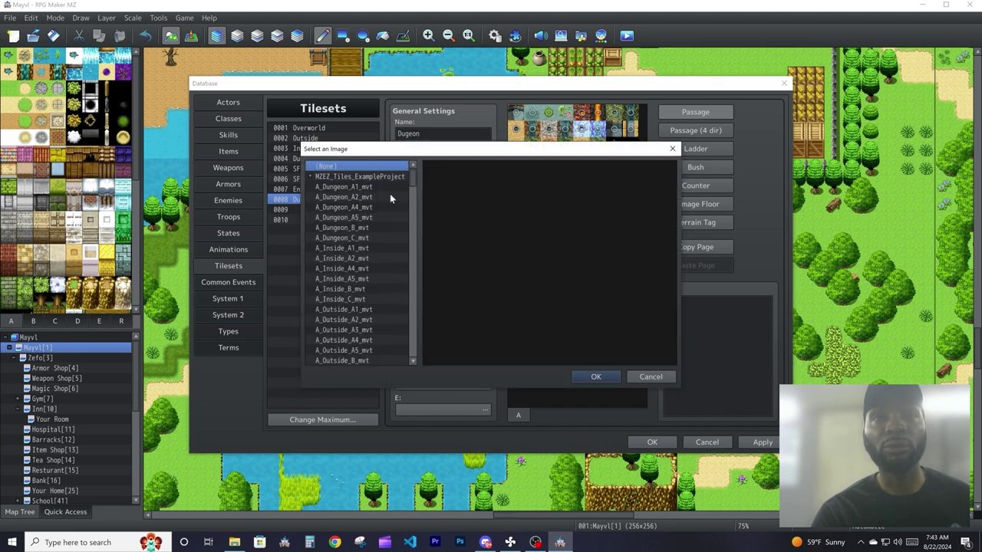
{"action": "left_click", "coordinate": [346, 225]}
{"action": "left_click", "coordinate": [595, 376]}
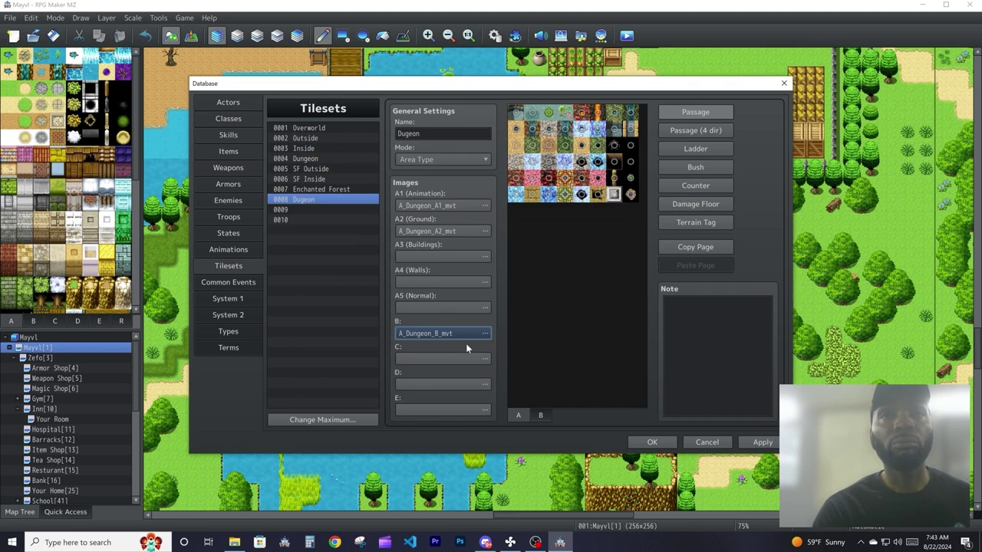
{"action": "left_click", "coordinate": [541, 415]}
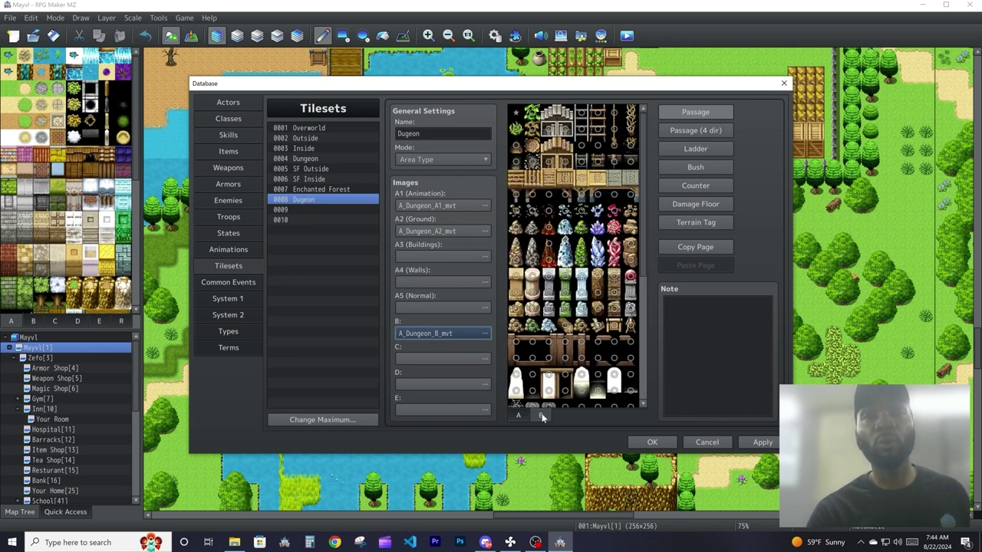
Step: Return to the Dugeon A tiles and mark one tile as impassable
{"action": "left_click", "coordinate": [520, 415]}
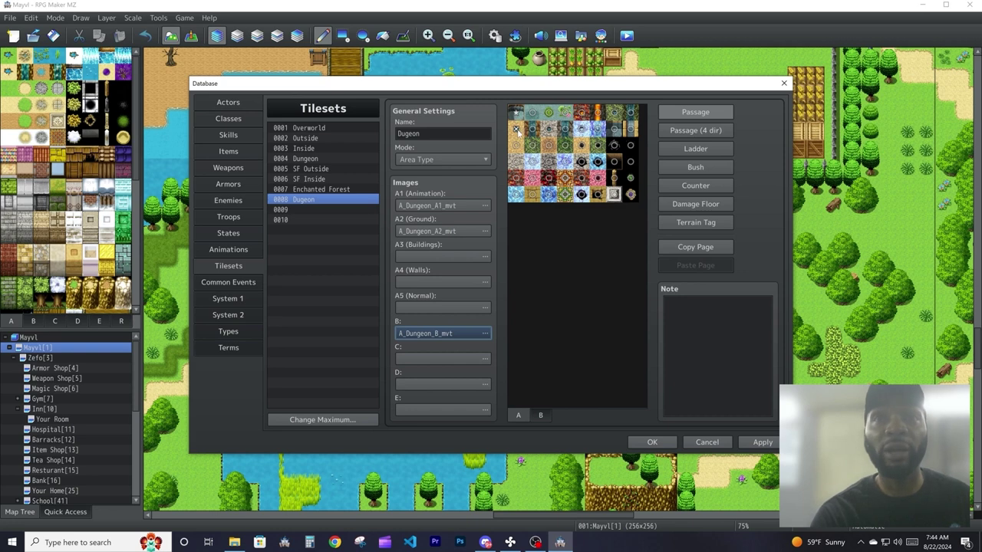
{"action": "left_click", "coordinate": [533, 113]}
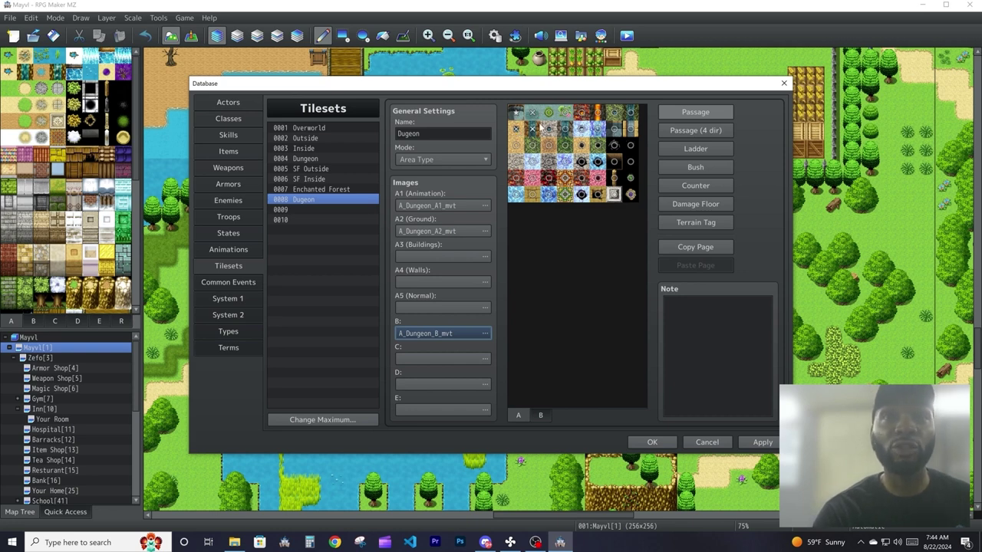
Step: Compare the Passage and Passage (4 dir) views, then show the ladder flags on page B
{"action": "left_click", "coordinate": [695, 131]}
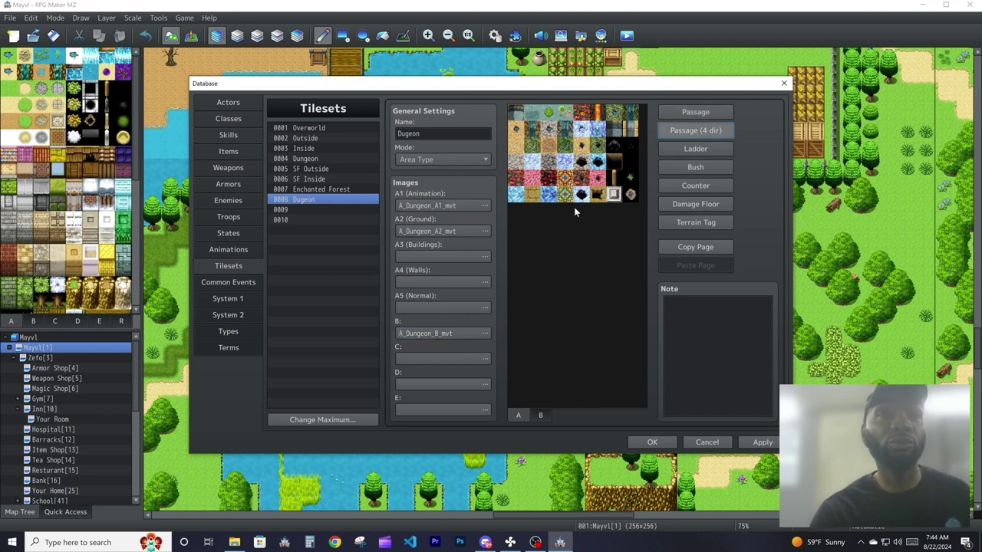
{"action": "left_click", "coordinate": [710, 115]}
{"action": "left_click", "coordinate": [701, 132]}
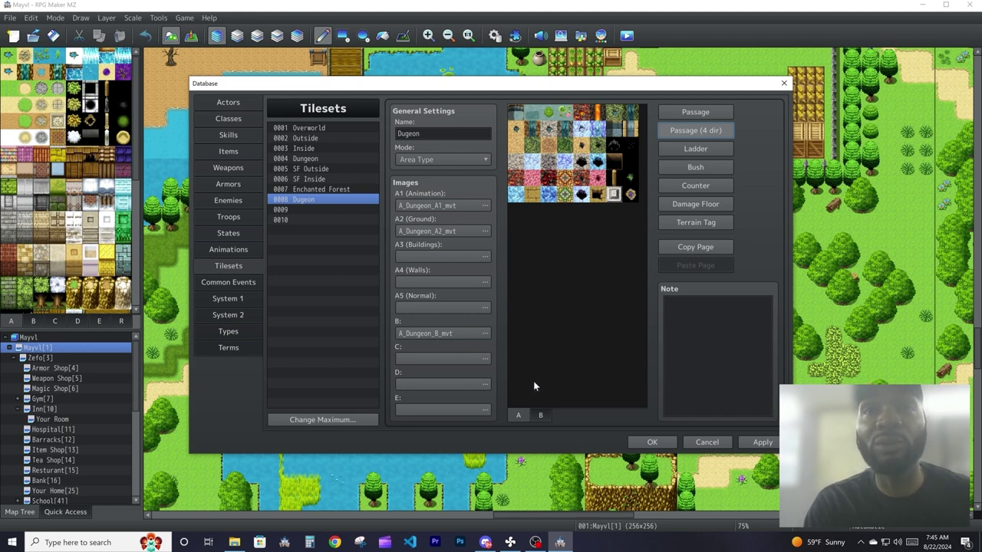
{"action": "left_click", "coordinate": [541, 415]}
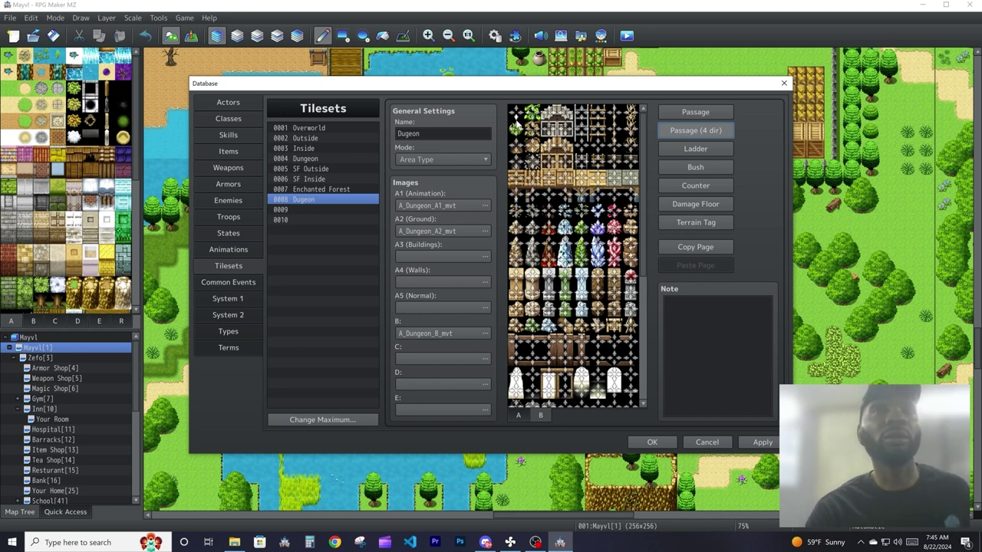
{"action": "left_click", "coordinate": [698, 148]}
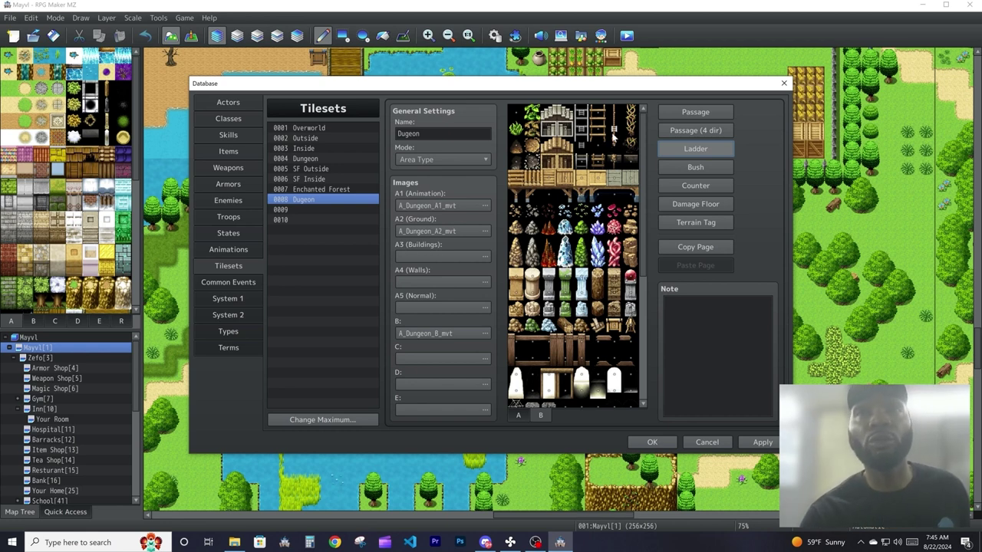
Step: Review which Dugeon tiles are flagged as Bush and Counter tiles
{"action": "left_click", "coordinate": [718, 169]}
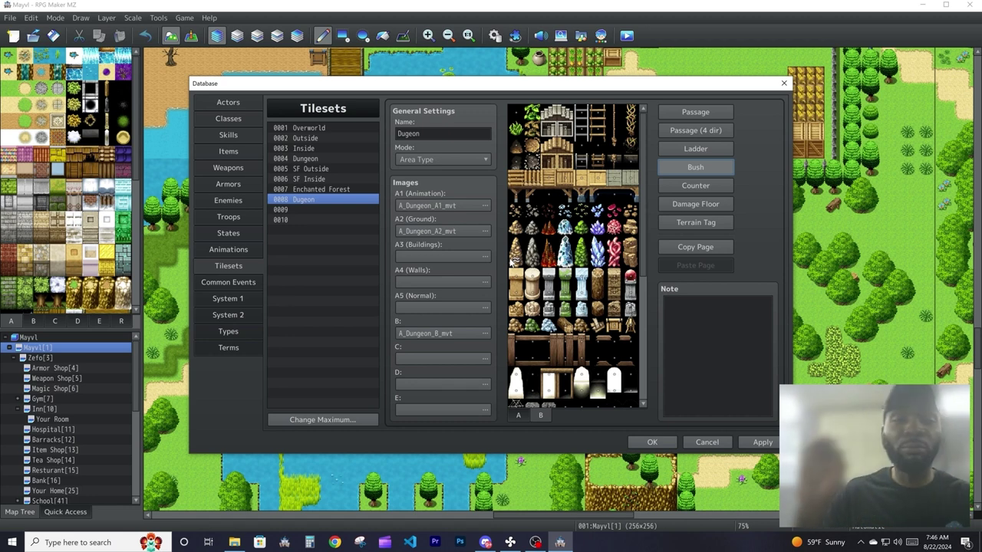
{"action": "key", "text": "Down"}
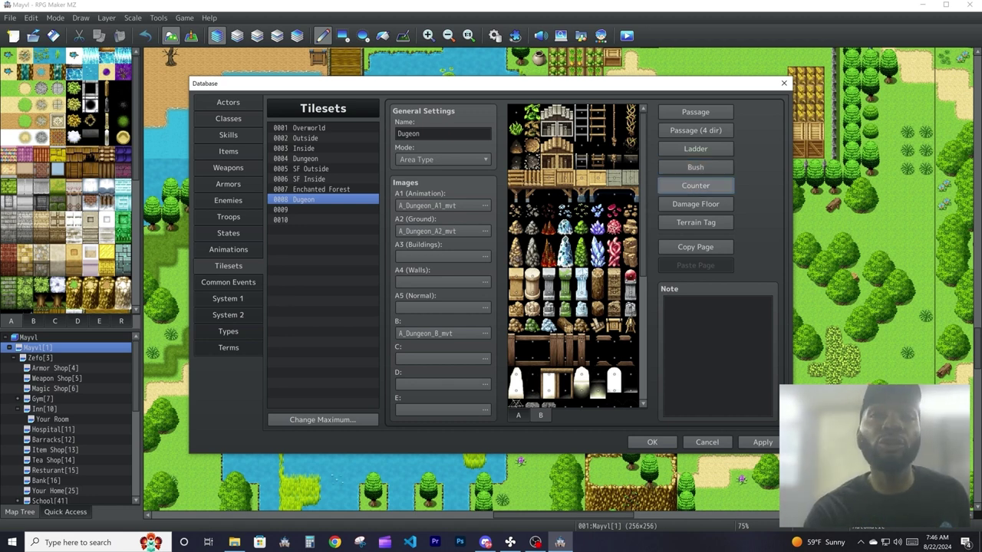
{"action": "scroll", "coordinate": [496, 271], "scroll_direction": "down", "scroll_amount": 1}
{"action": "scroll", "coordinate": [524, 396], "scroll_direction": "up", "scroll_amount": 1}
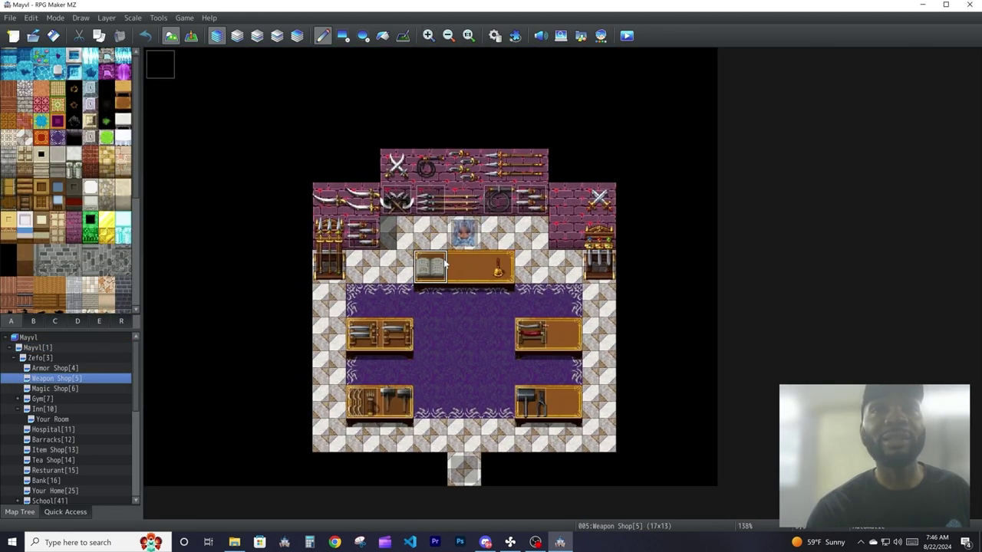
Step: Switch the Weapon Shop map to Event mode, select the shopkeeper event, and reopen the Database
{"action": "left_click", "coordinate": [196, 38]}
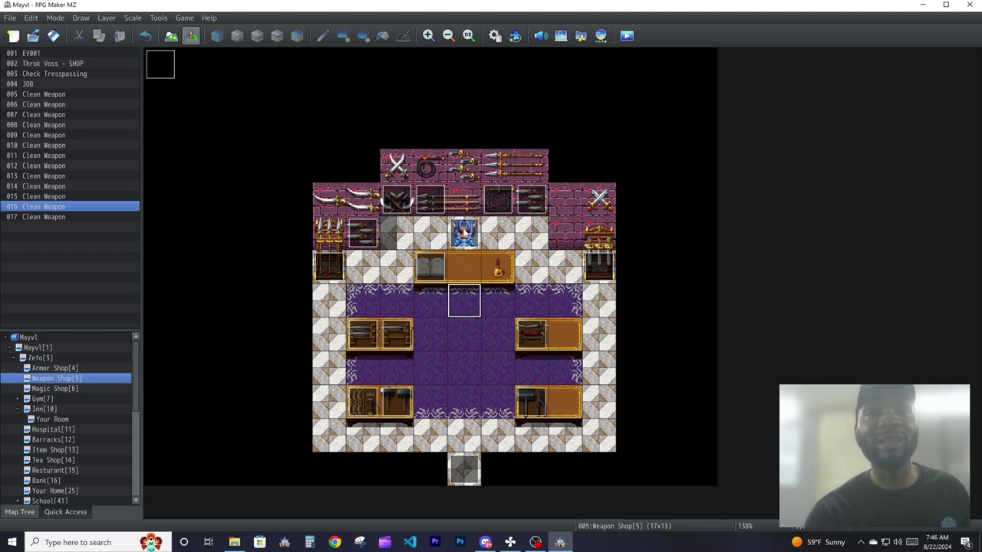
{"action": "left_click", "coordinate": [465, 271]}
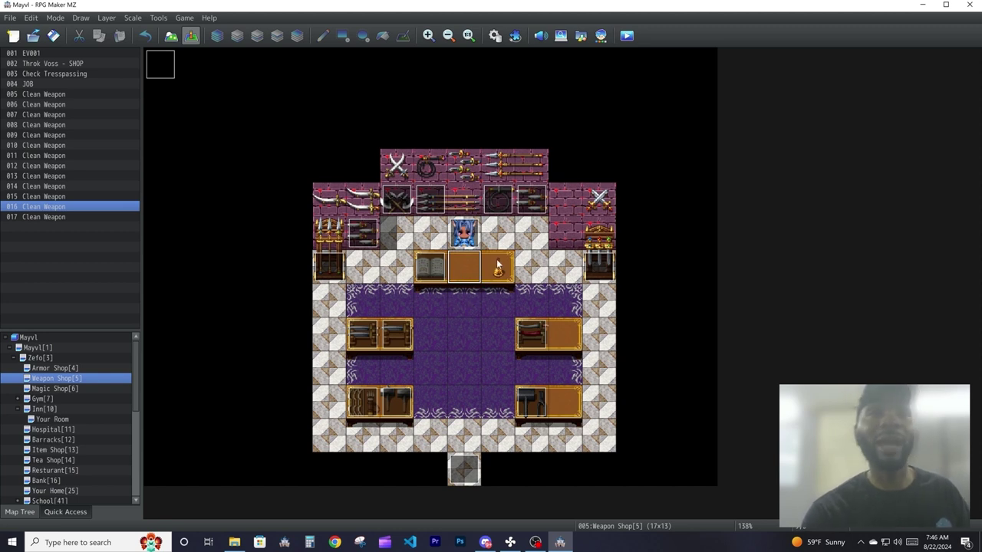
{"action": "left_click", "coordinate": [469, 236]}
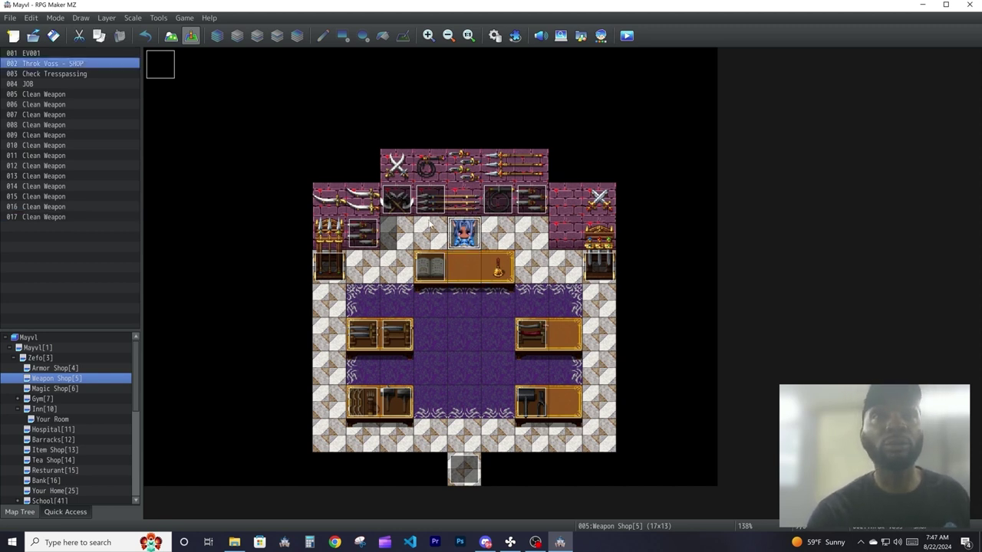
{"action": "left_click", "coordinate": [159, 18]}
{"action": "left_click", "coordinate": [172, 32]}
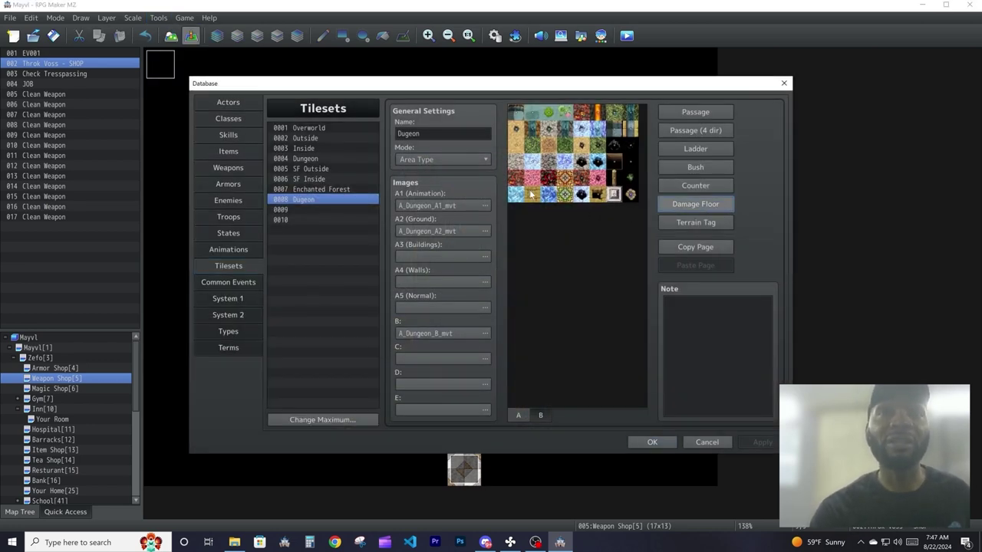
Step: Mark a Dugeon tile as a damage floor, raise the first tile's terrain tag, and copy the page
{"action": "left_click", "coordinate": [531, 195]}
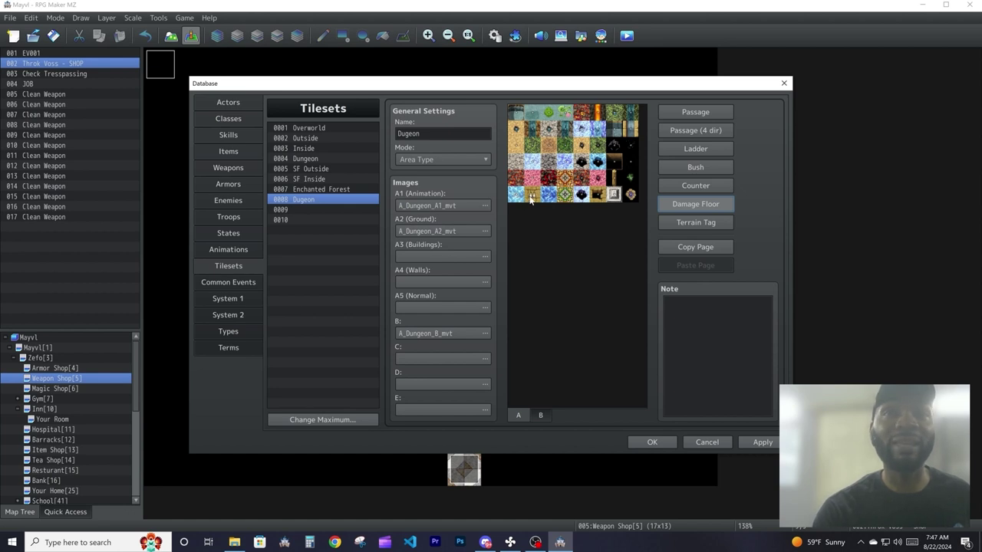
{"action": "left_click", "coordinate": [693, 227]}
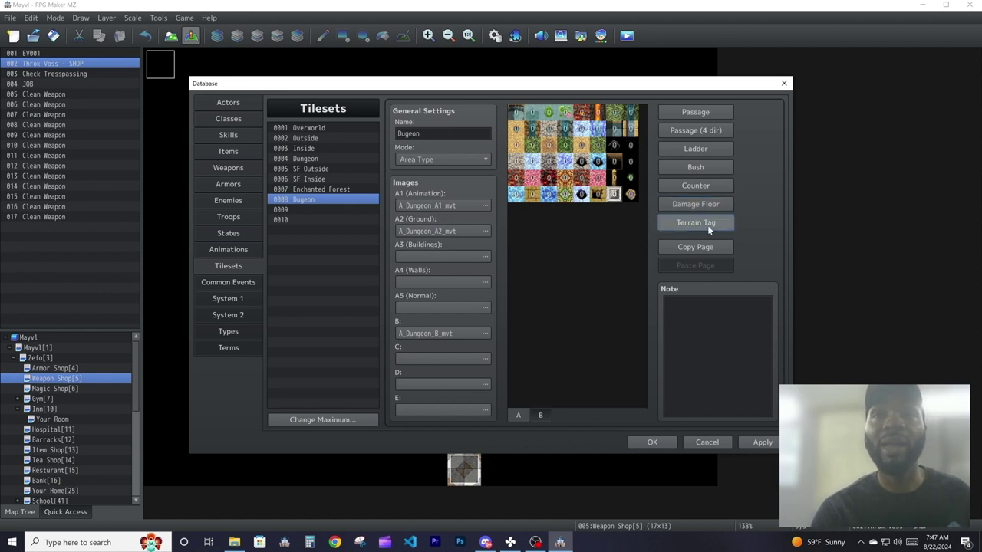
{"action": "left_click", "coordinate": [518, 114]}
{"action": "left_click", "coordinate": [519, 115]}
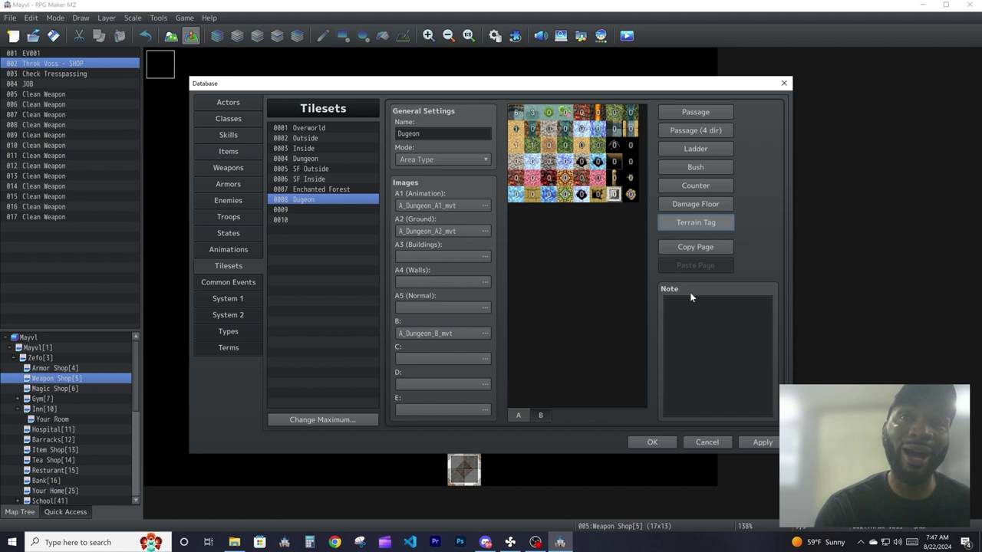
{"action": "scroll", "coordinate": [622, 281], "scroll_direction": "down", "scroll_amount": 2}
{"action": "left_click", "coordinate": [690, 249]}
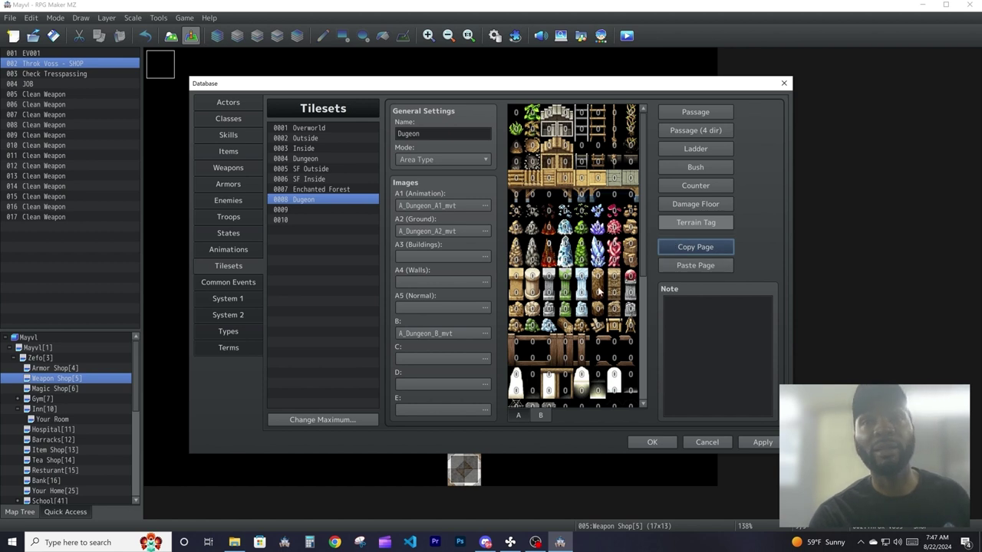
{"action": "left_click", "coordinate": [691, 314]}
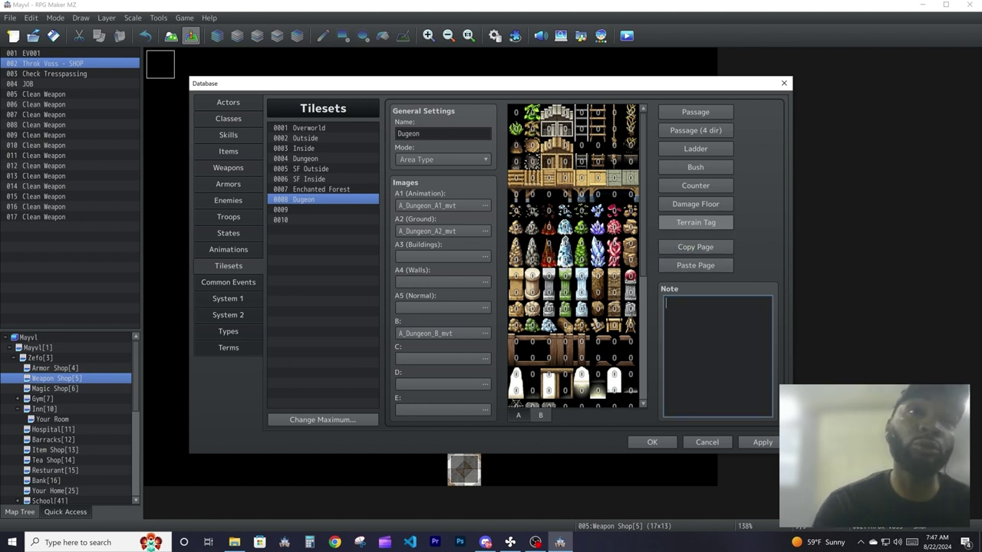
Step: Clear tileset 0008, browse the 0004 Dungeon tileset's pages B–E, and close the Database with OK
{"action": "right_click", "coordinate": [353, 200]}
{"action": "left_click", "coordinate": [377, 237]}
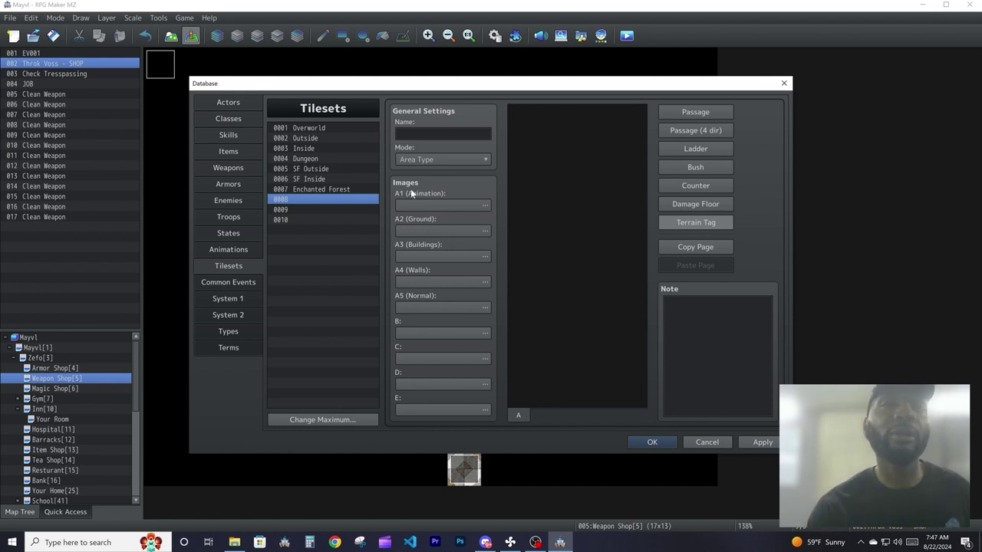
{"action": "left_click", "coordinate": [314, 158]}
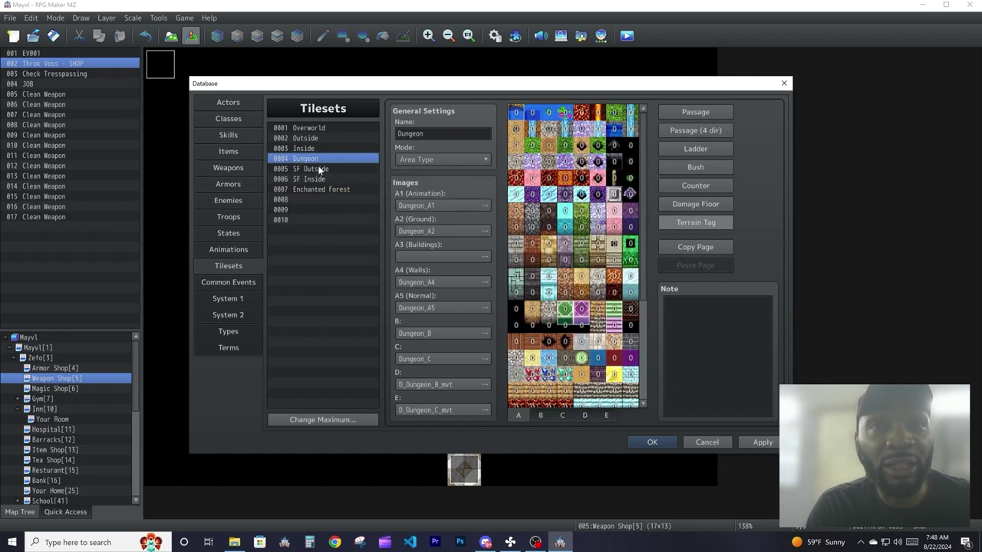
{"action": "left_click", "coordinate": [538, 414]}
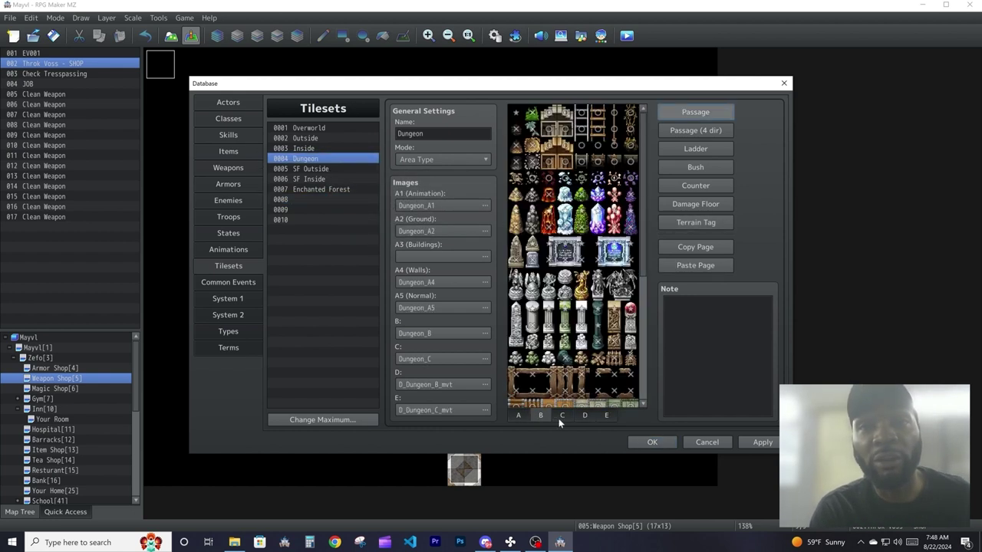
{"action": "left_click", "coordinate": [566, 417]}
{"action": "left_click", "coordinate": [586, 418]}
{"action": "left_click", "coordinate": [606, 414]}
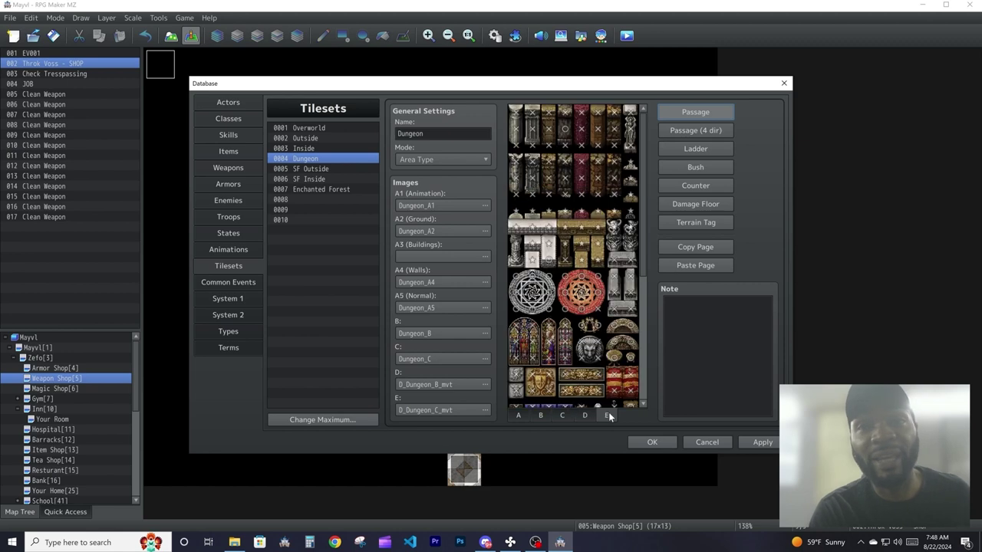
{"action": "left_click", "coordinate": [654, 442]}
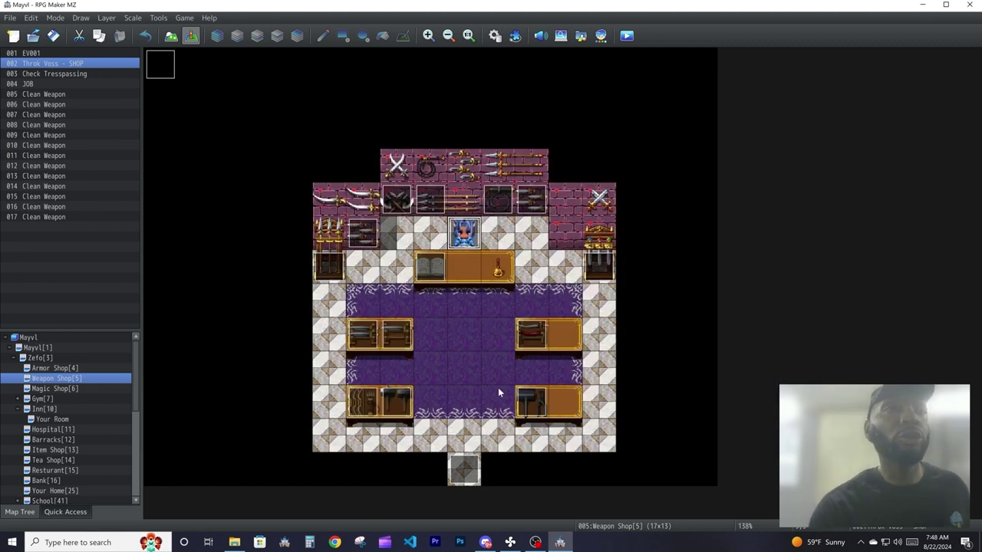
Step: Open the Mayvl map in tile-painting mode and try selecting blocks of palette tiles
{"action": "left_click", "coordinate": [12, 349]}
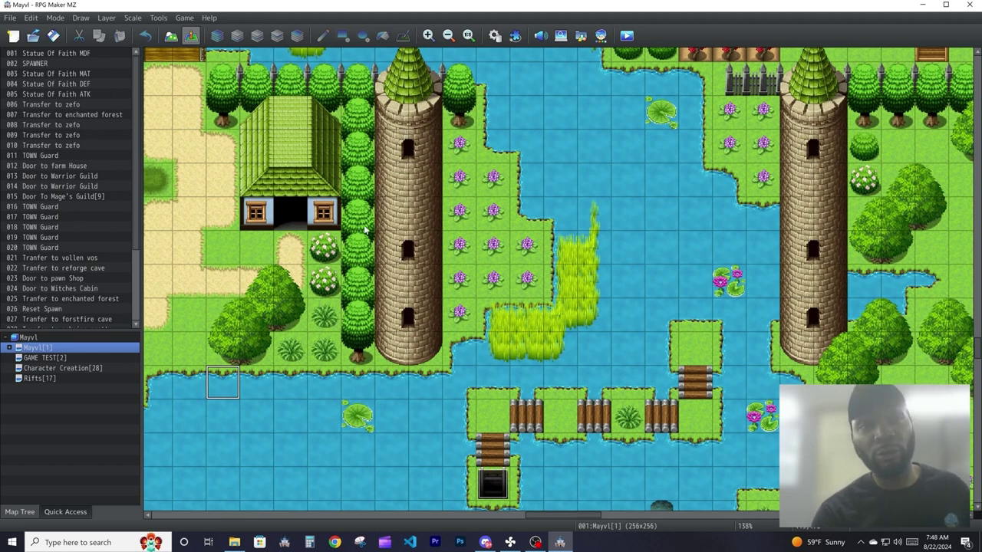
{"action": "left_click", "coordinate": [170, 35]}
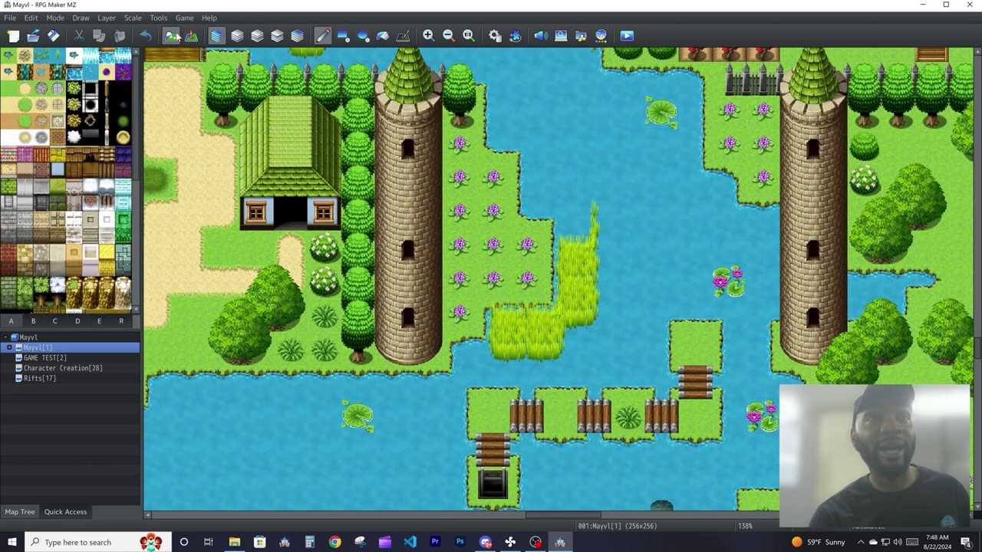
{"action": "left_click_drag", "start_coordinate": [6, 51], "coordinate": [98, 286]}
{"action": "scroll", "coordinate": [98, 285], "scroll_direction": "down", "scroll_amount": 3}
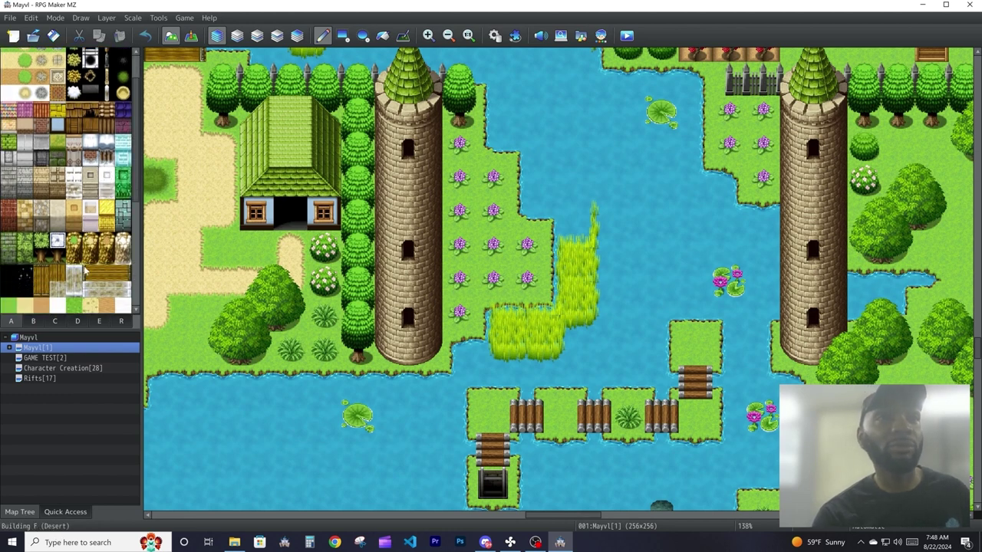
{"action": "scroll", "coordinate": [33, 167], "scroll_direction": "down", "scroll_amount": 3}
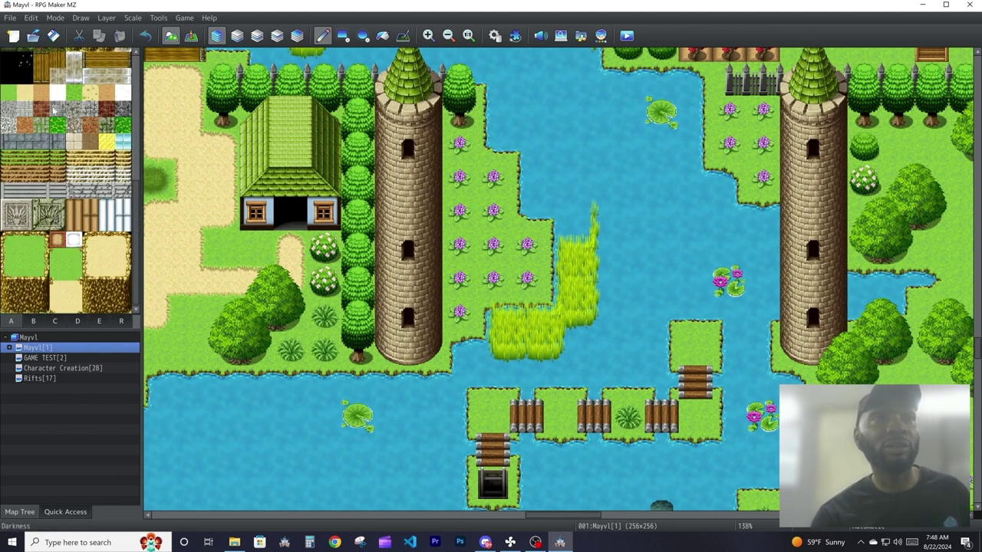
{"action": "left_click_drag", "start_coordinate": [8, 58], "coordinate": [120, 265]}
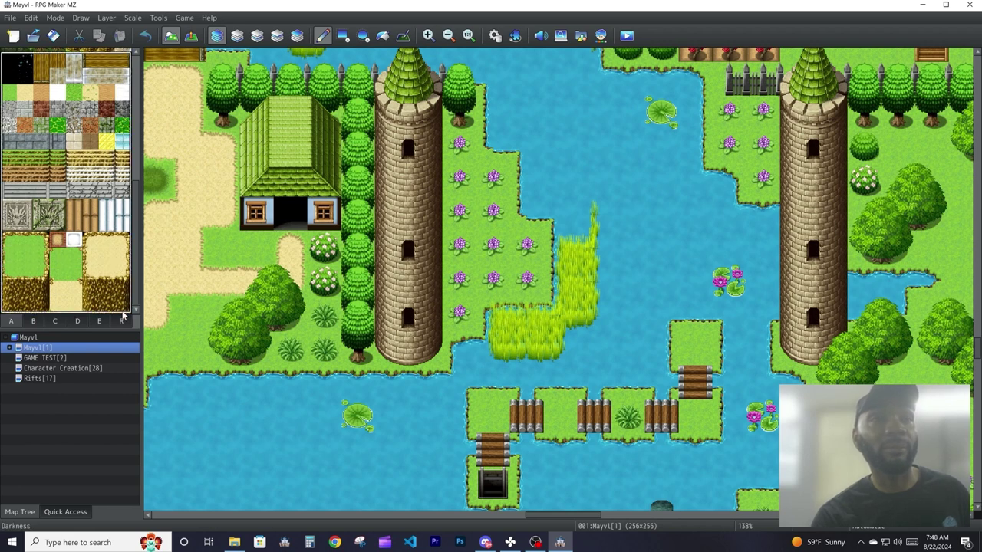
{"action": "left_click", "coordinate": [73, 306]}
Step: Browse palette tabs B through E and A, then show the R region tiles
{"action": "left_click", "coordinate": [33, 322]}
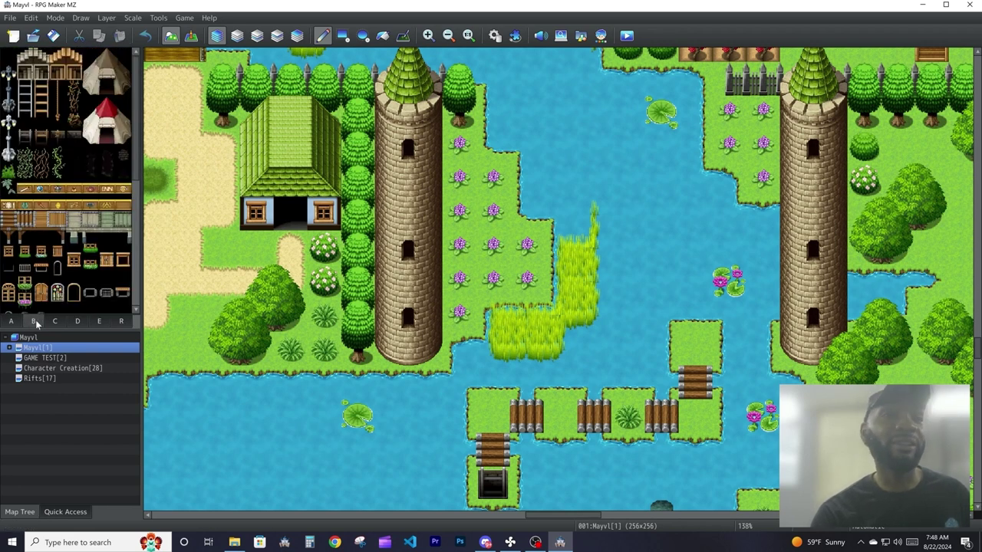
{"action": "left_click", "coordinate": [77, 322]}
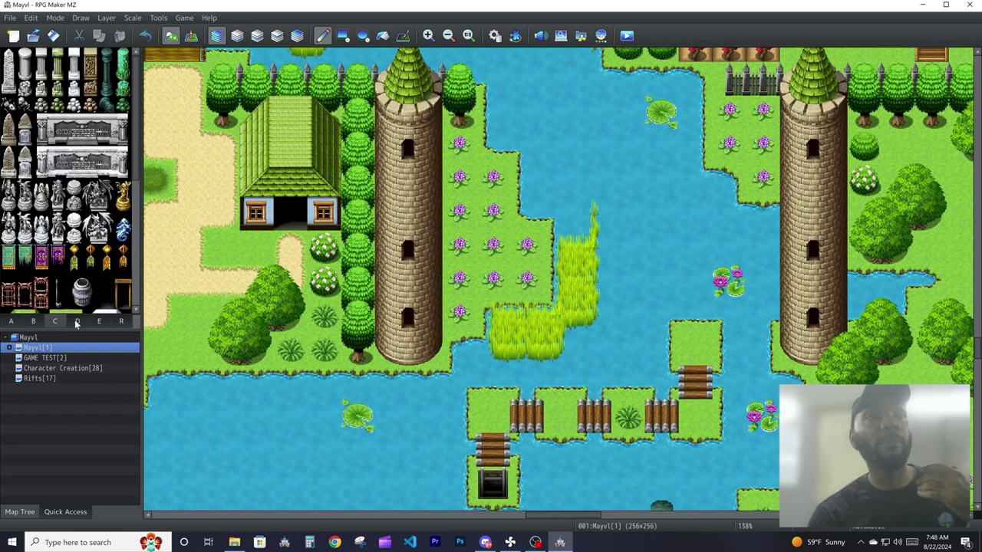
{"action": "left_click", "coordinate": [99, 322]}
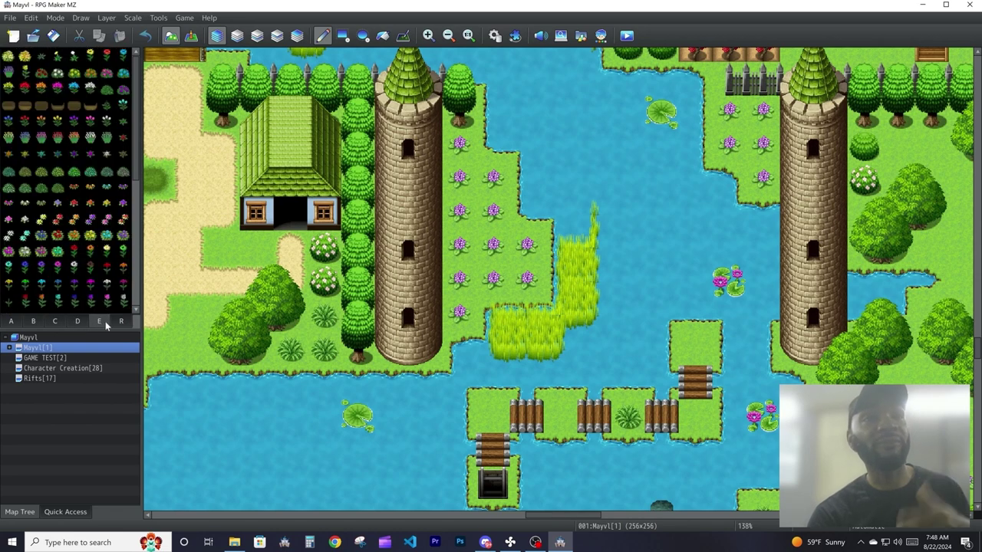
{"action": "left_click", "coordinate": [54, 322]}
{"action": "left_click", "coordinate": [33, 322]}
{"action": "left_click", "coordinate": [12, 322]}
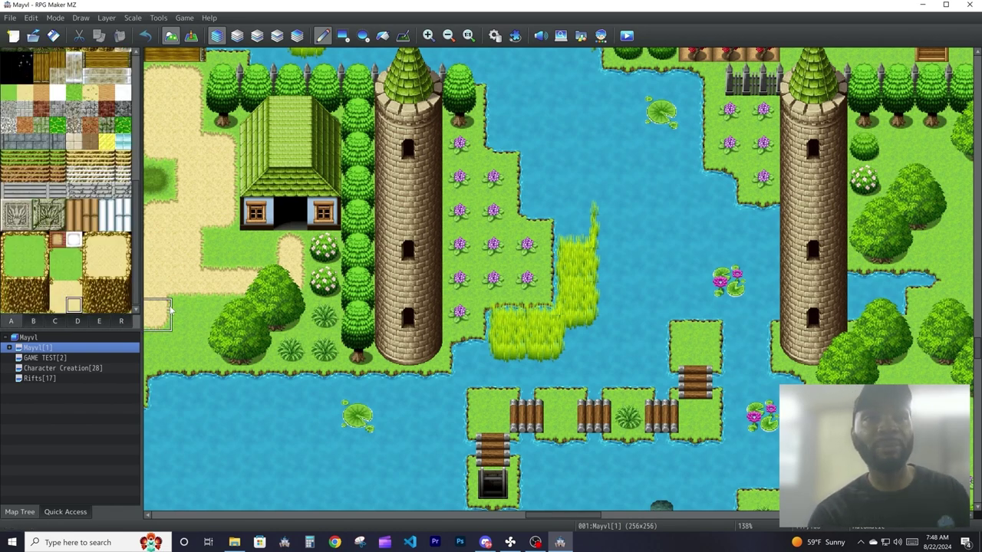
{"action": "left_click", "coordinate": [123, 322]}
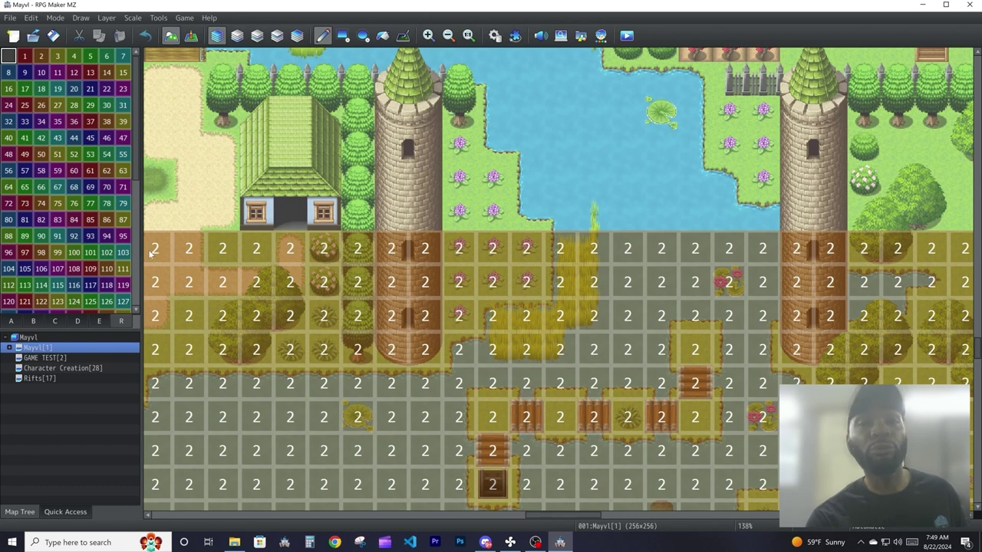
Step: Pan the Mayvl world map and zoom out three steps to 58% to see its painted regions
{"action": "middle_click_drag", "start_coordinate": [154, 253], "coordinate": [223, 288]}
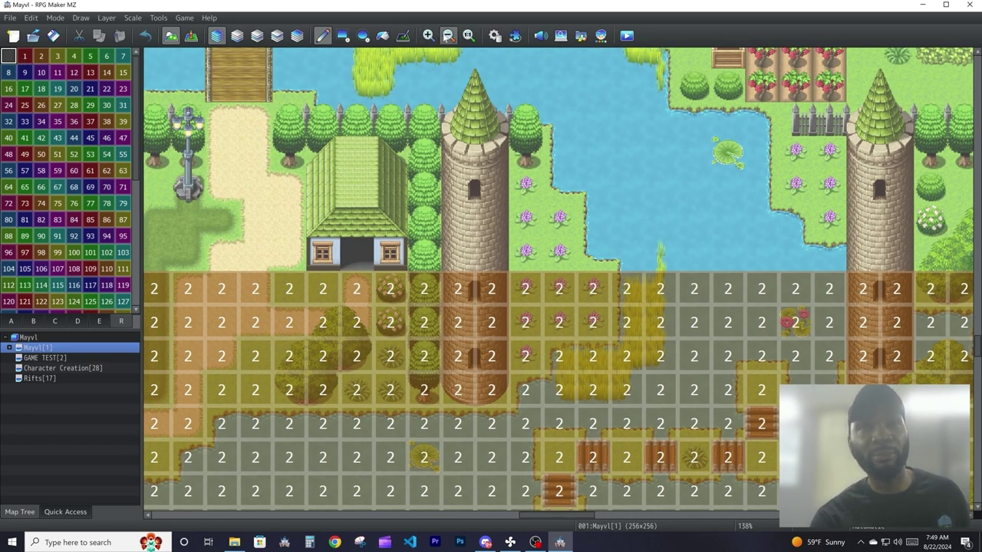
{"action": "left_click", "coordinate": [448, 36]}
{"action": "left_click", "coordinate": [448, 35]}
{"action": "left_click", "coordinate": [448, 36]}
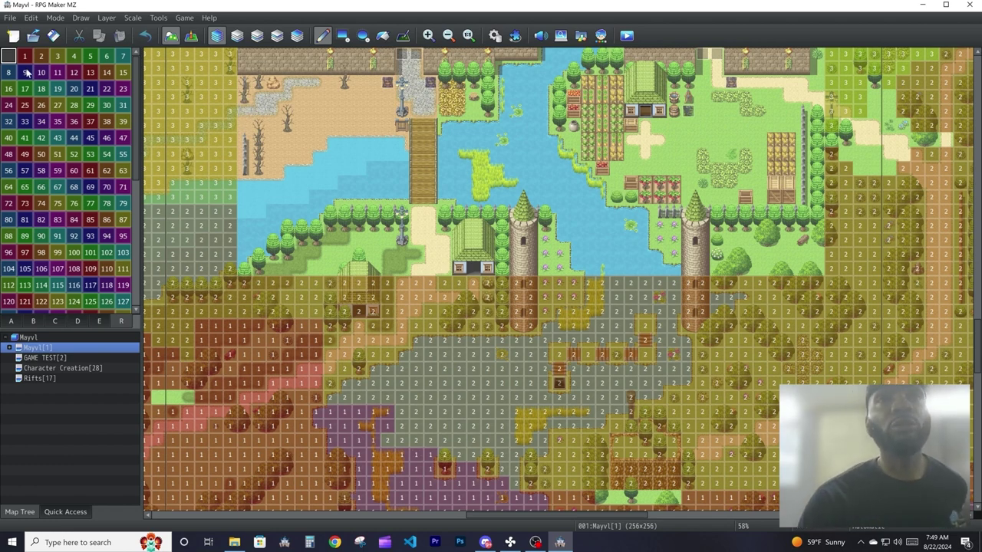
{"action": "scroll", "coordinate": [214, 223], "scroll_direction": "down", "scroll_amount": 2}
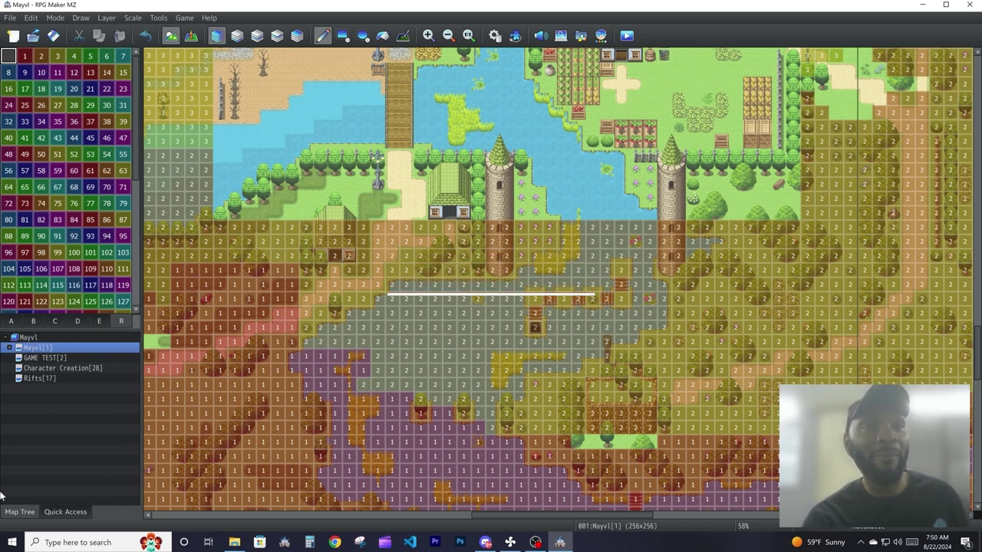
{"action": "left_click", "coordinate": [44, 513]}
{"action": "left_click", "coordinate": [41, 515]}
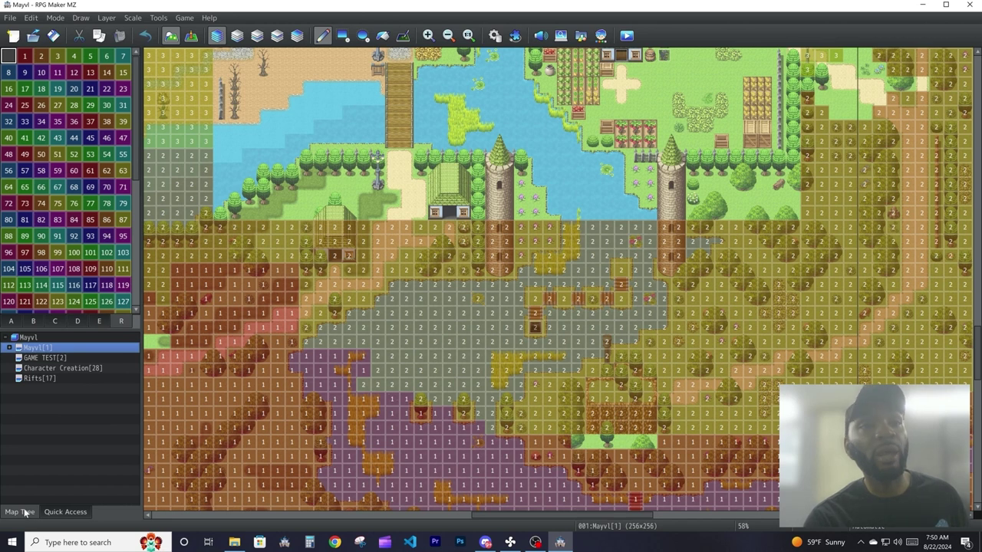
{"action": "left_click", "coordinate": [9, 348]}
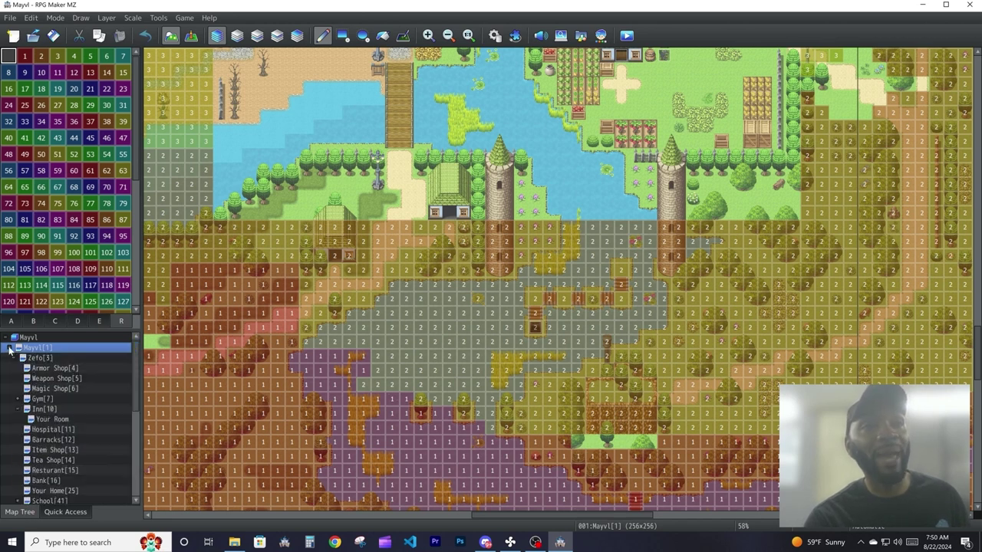
{"action": "left_click", "coordinate": [18, 399]}
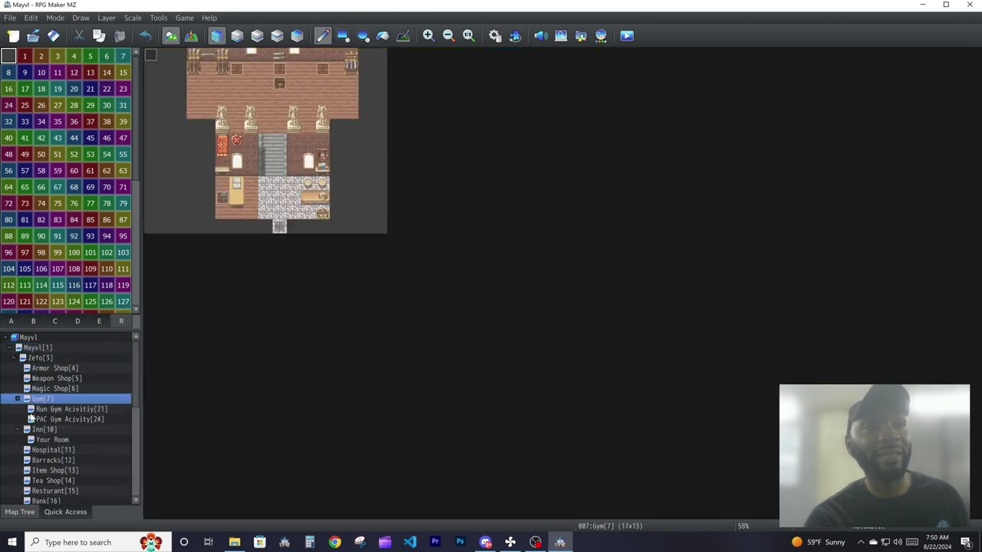
{"action": "left_click", "coordinate": [13, 350]}
{"action": "left_click", "coordinate": [10, 348]}
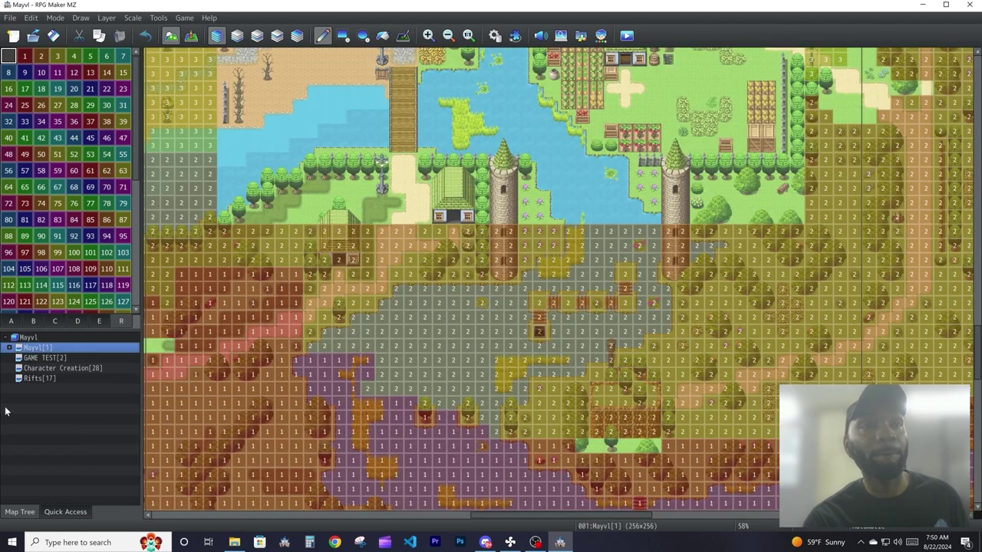
{"action": "left_click", "coordinate": [64, 511]}
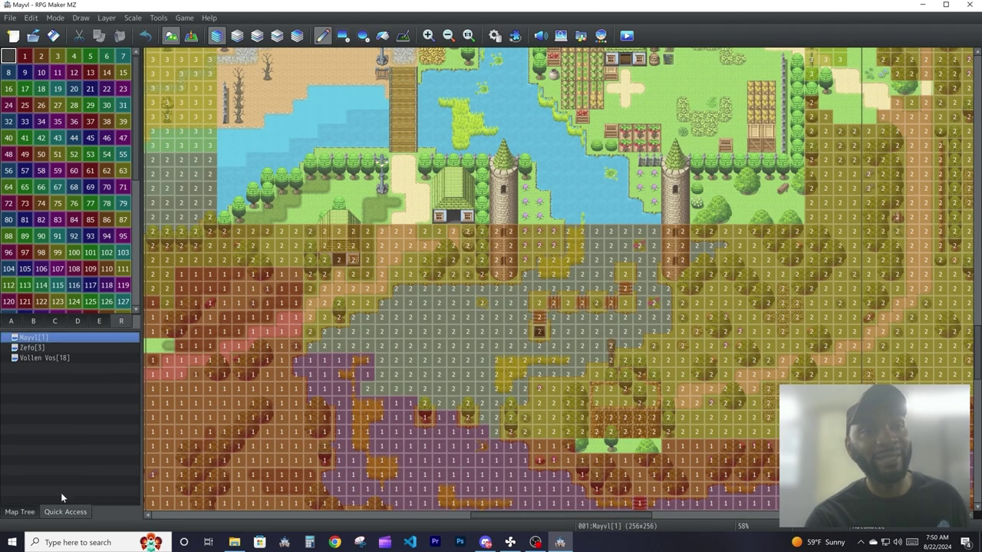
{"action": "left_click", "coordinate": [28, 349]}
{"action": "left_click", "coordinate": [29, 360]}
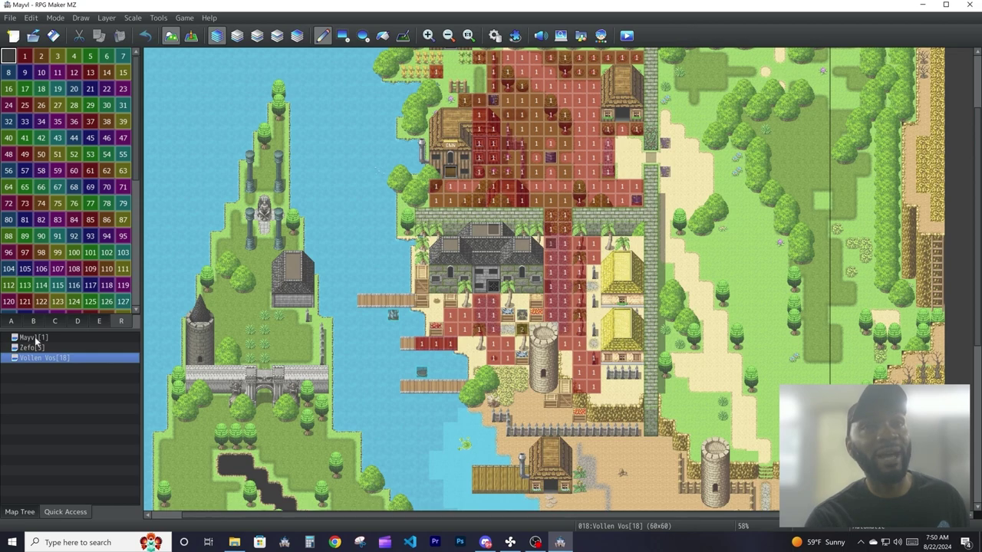
{"action": "left_click", "coordinate": [34, 337]}
{"action": "left_click", "coordinate": [36, 348]}
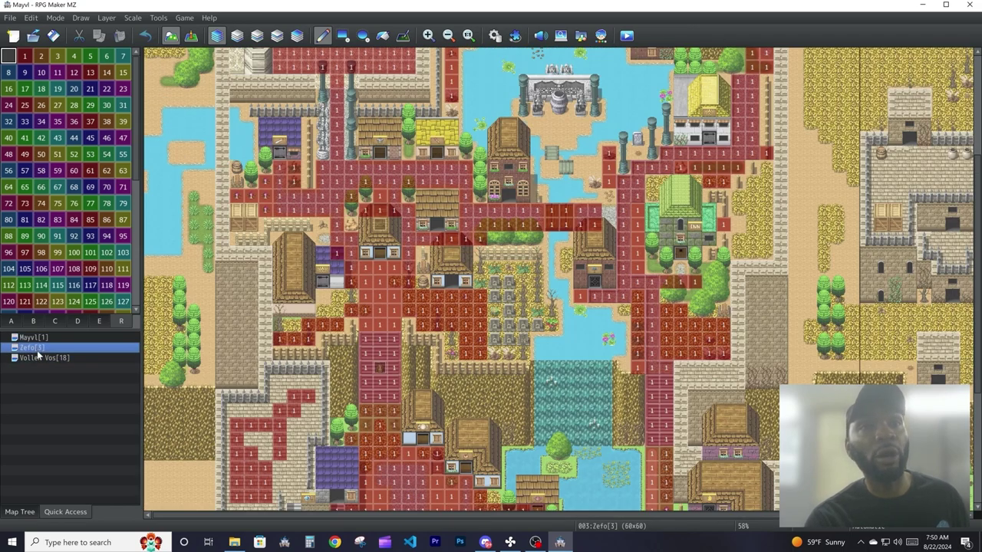
{"action": "left_click", "coordinate": [35, 338]}
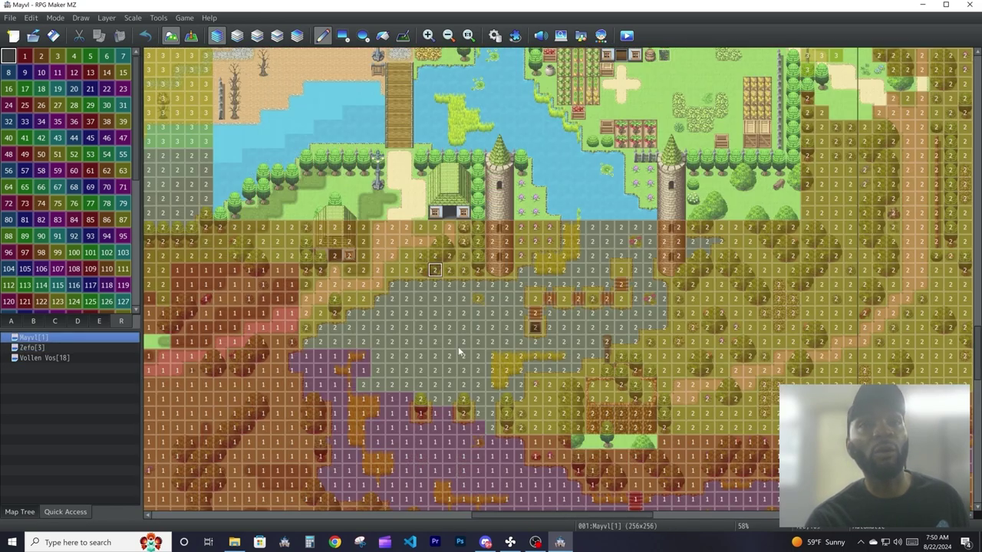
{"action": "left_click", "coordinate": [70, 510]}
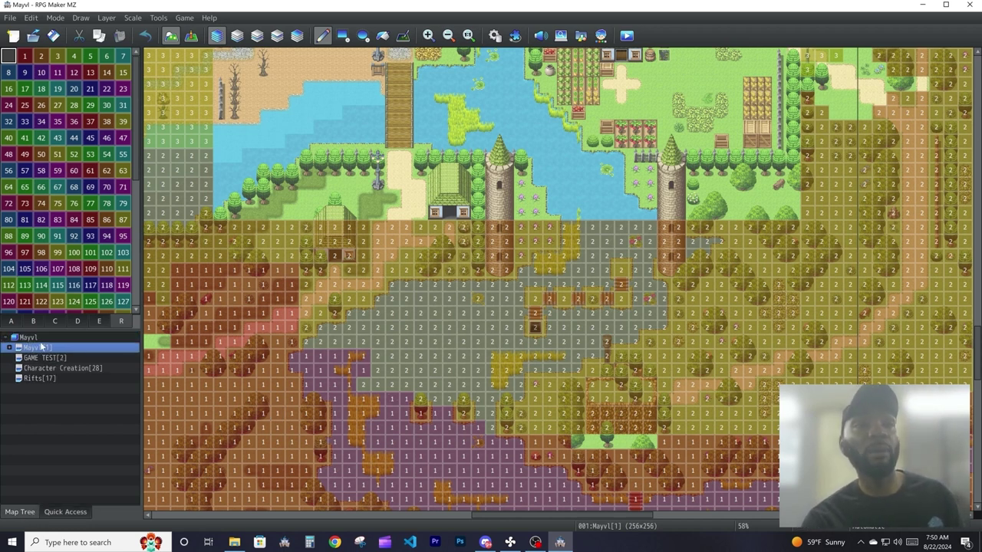
{"action": "left_click", "coordinate": [65, 512]}
{"action": "right_click", "coordinate": [67, 443]}
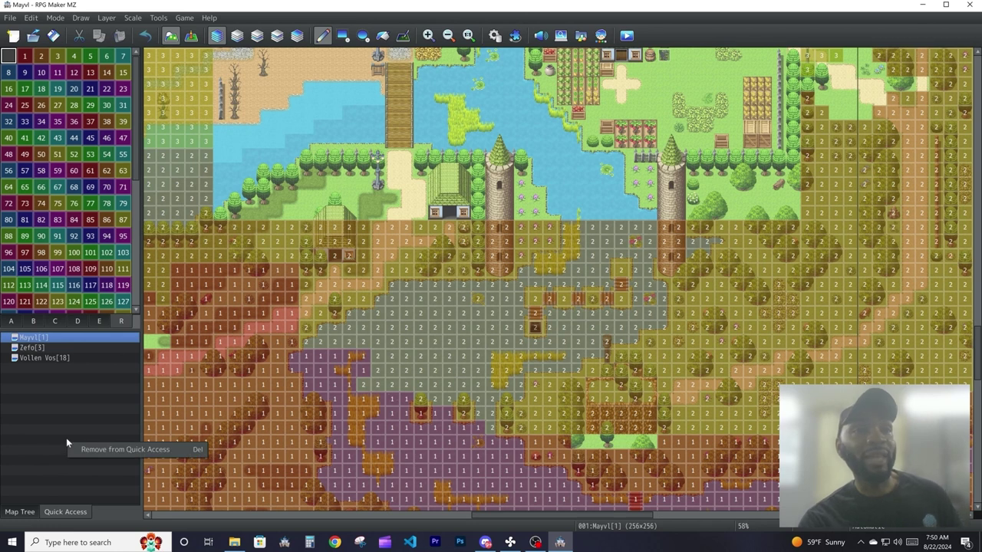
{"action": "left_click", "coordinate": [20, 511]}
{"action": "left_click", "coordinate": [29, 337]}
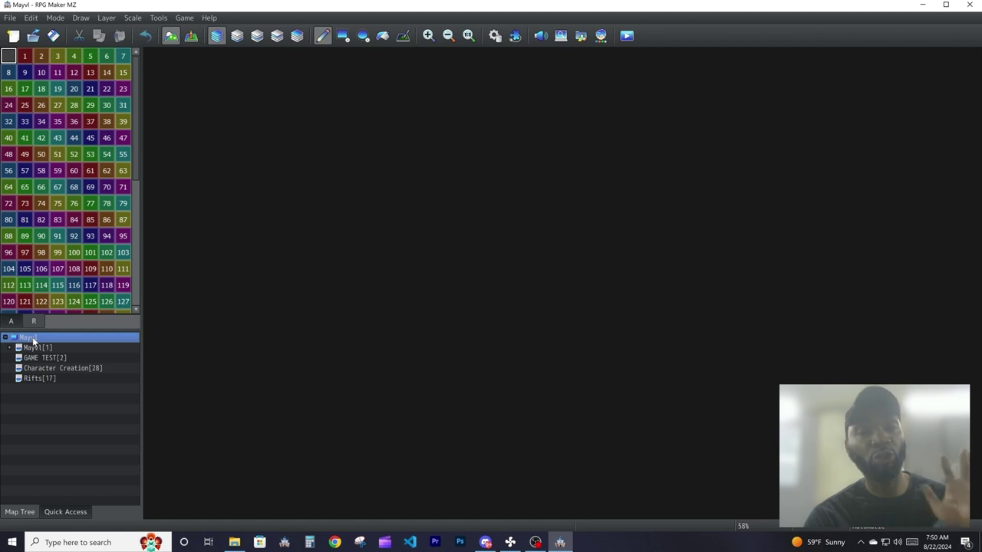
{"action": "left_click", "coordinate": [31, 349]}
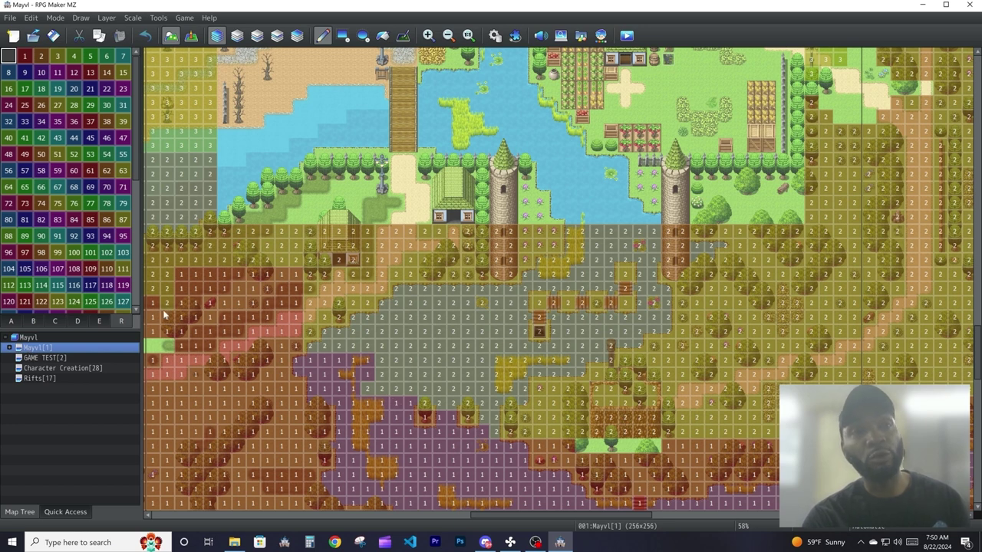
{"action": "right_click", "coordinate": [107, 351]}
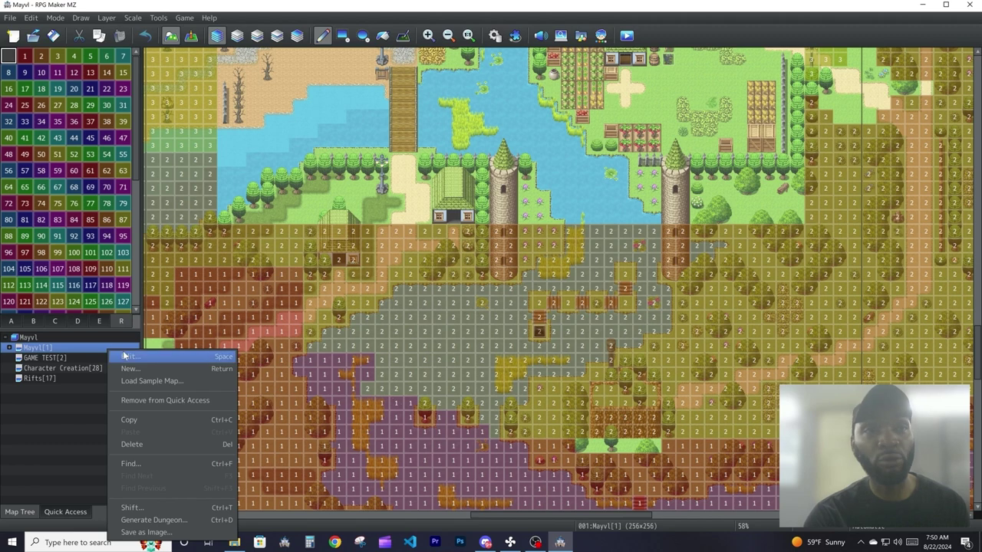
{"action": "left_click", "coordinate": [152, 357]}
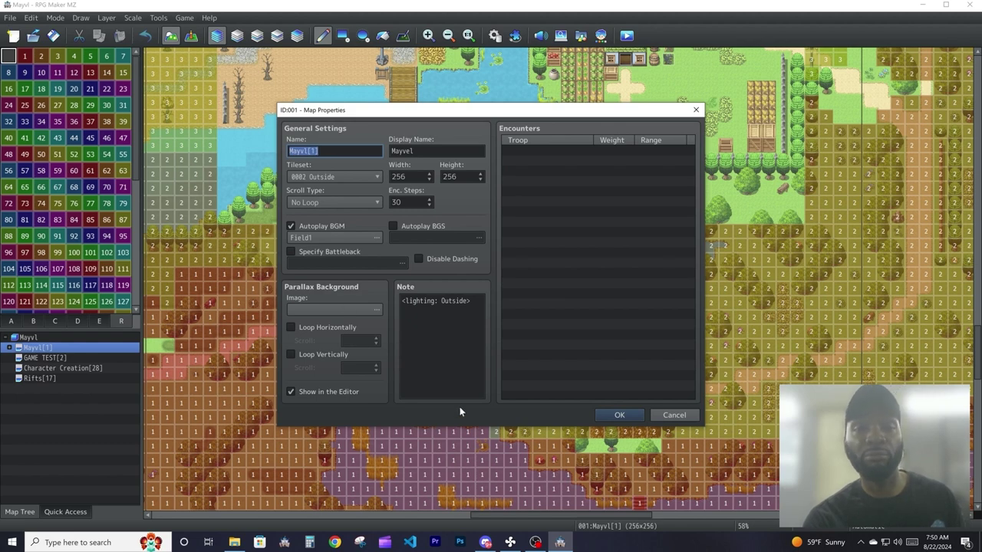
{"action": "left_click", "coordinate": [674, 415]}
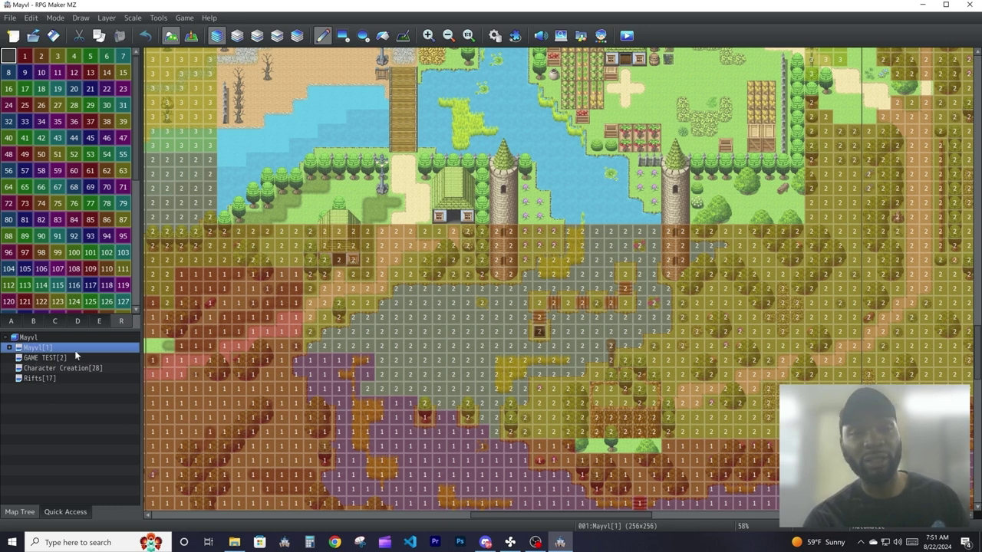
Step: Right-click the Mayvl project root in the Map Tree to bring up its New... menu
{"action": "left_click", "coordinate": [23, 340]}
{"action": "right_click", "coordinate": [24, 341]}
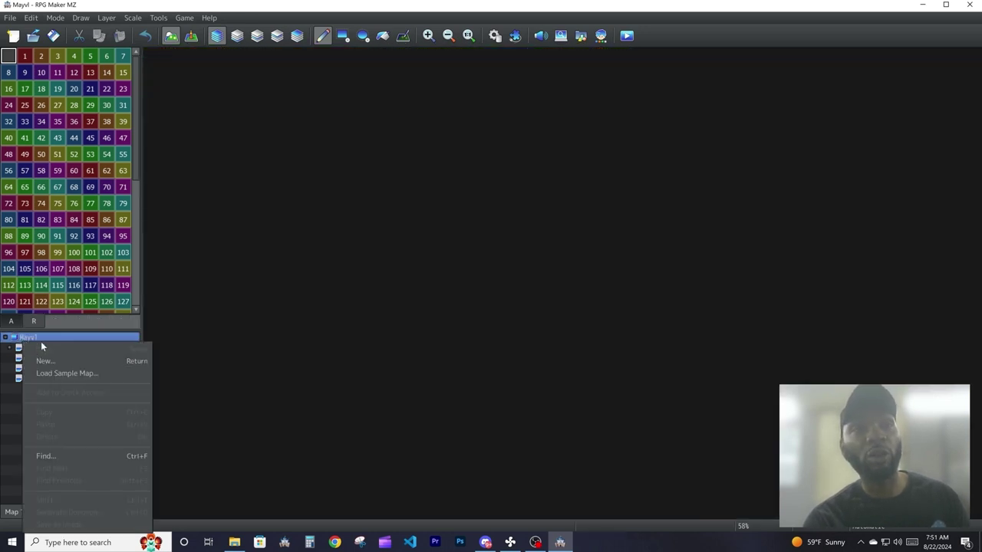
{"action": "left_click", "coordinate": [10, 418]}
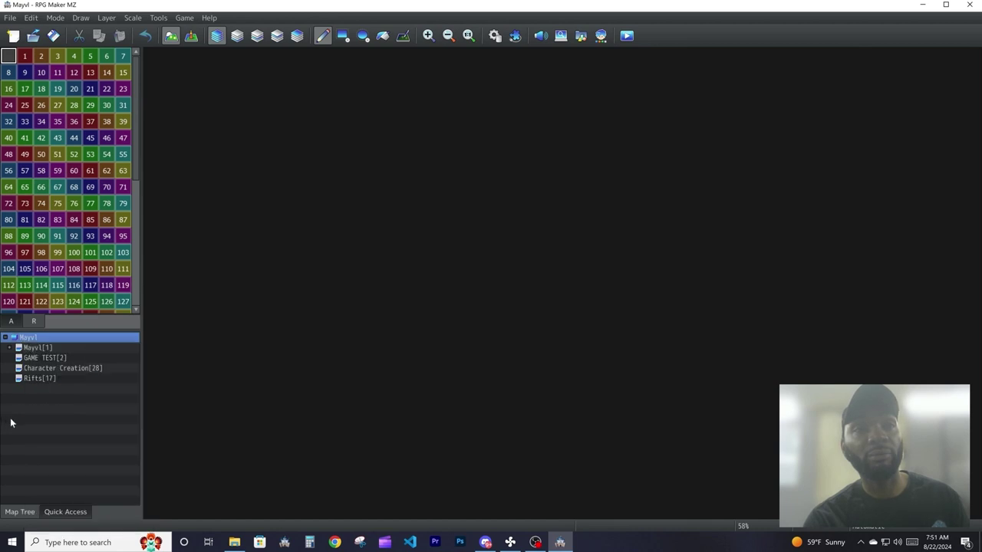
{"action": "right_click", "coordinate": [10, 418]}
{"action": "left_click", "coordinate": [2, 418]}
{"action": "right_click", "coordinate": [44, 411]}
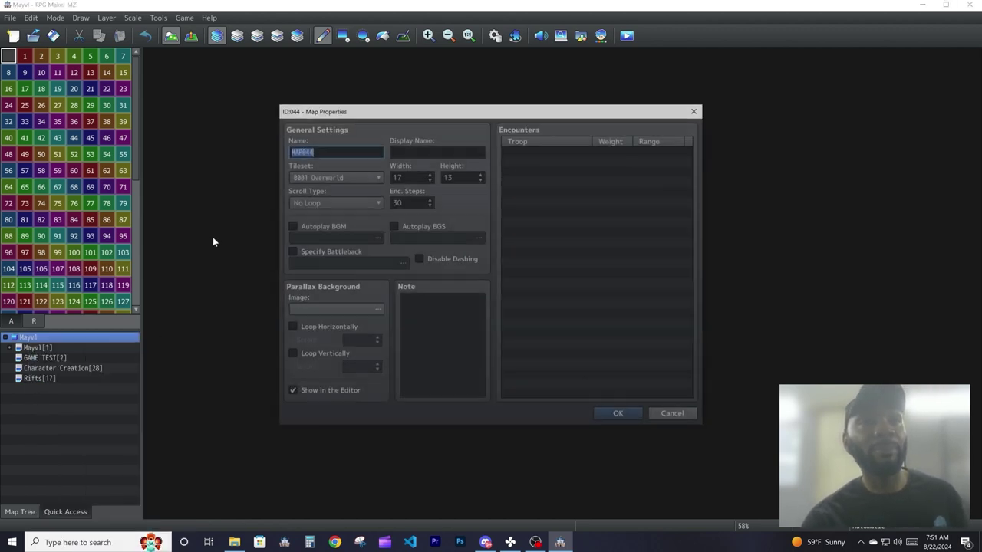
Step: Name the new map 'Tutorial Map'
{"action": "type", "text": "Tuto"}
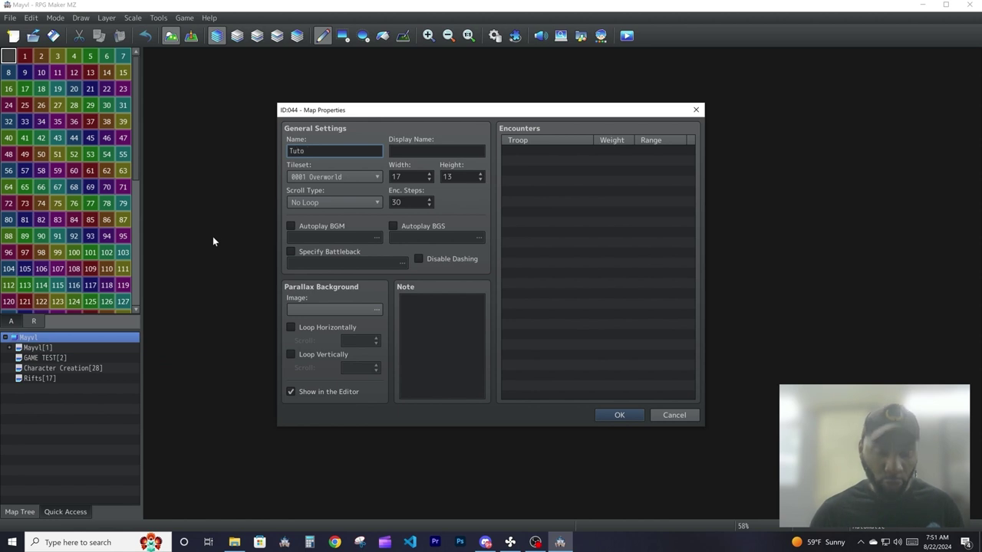
{"action": "type", "text": "rial Map"}
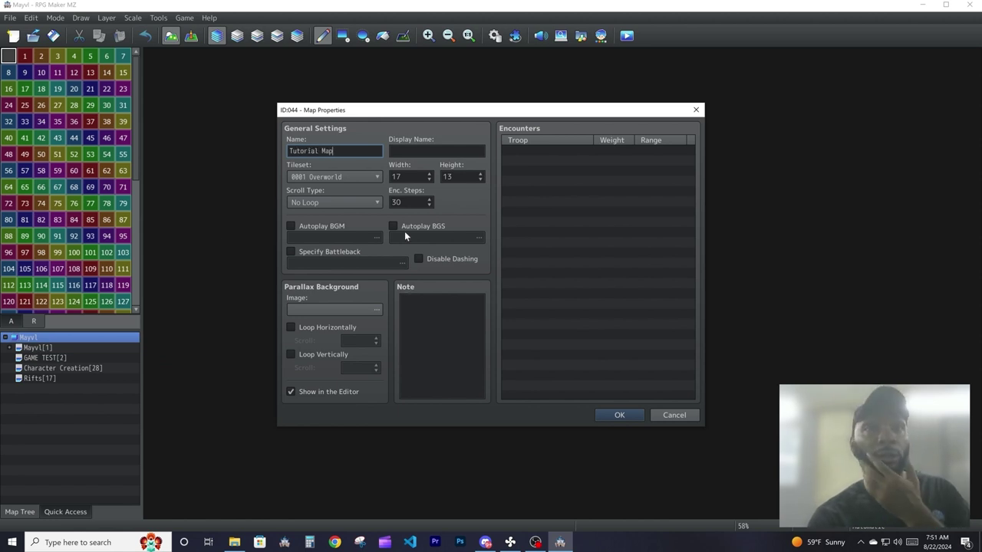
{"action": "left_click_drag", "start_coordinate": [355, 115], "coordinate": [385, 124]}
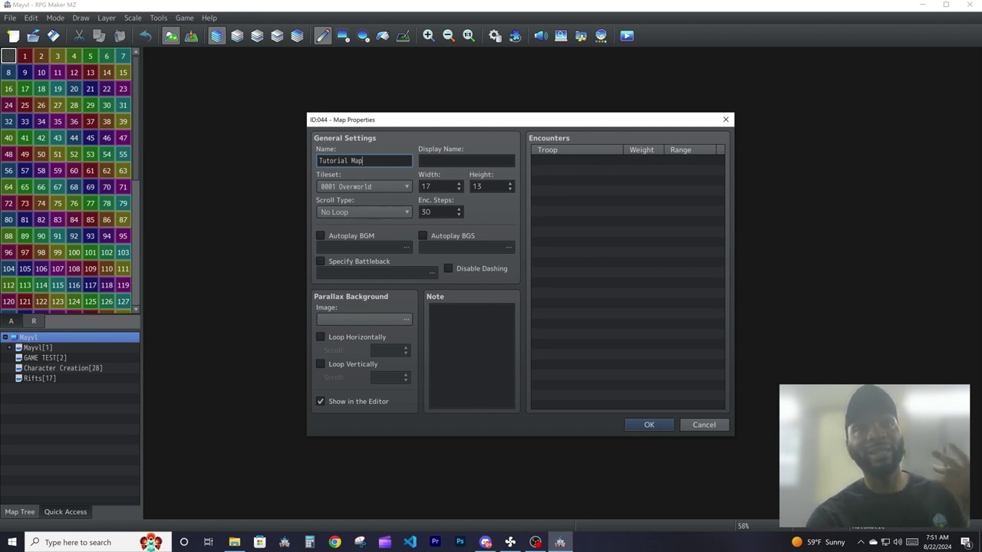
{"action": "left_click", "coordinate": [448, 162]}
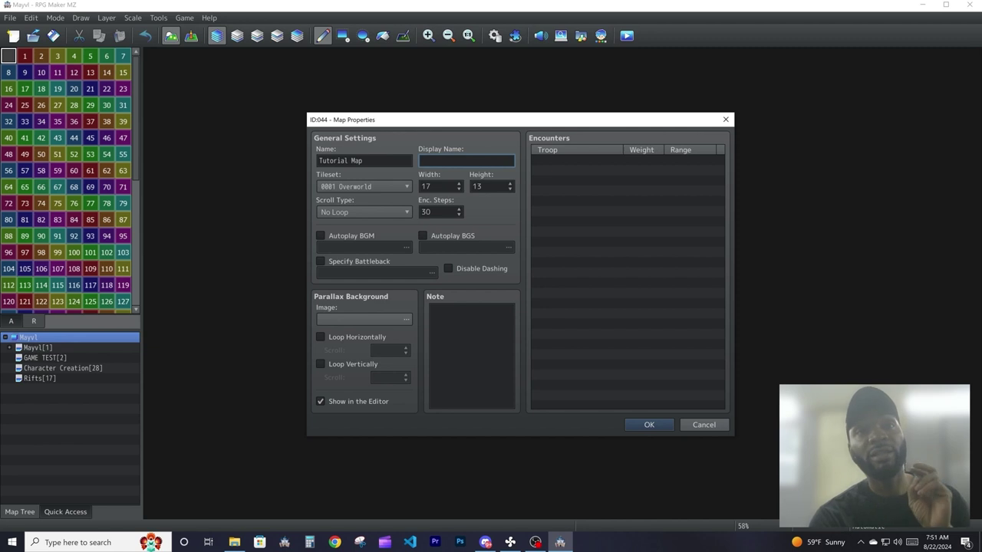
{"action": "key", "text": "shift+Tab"}
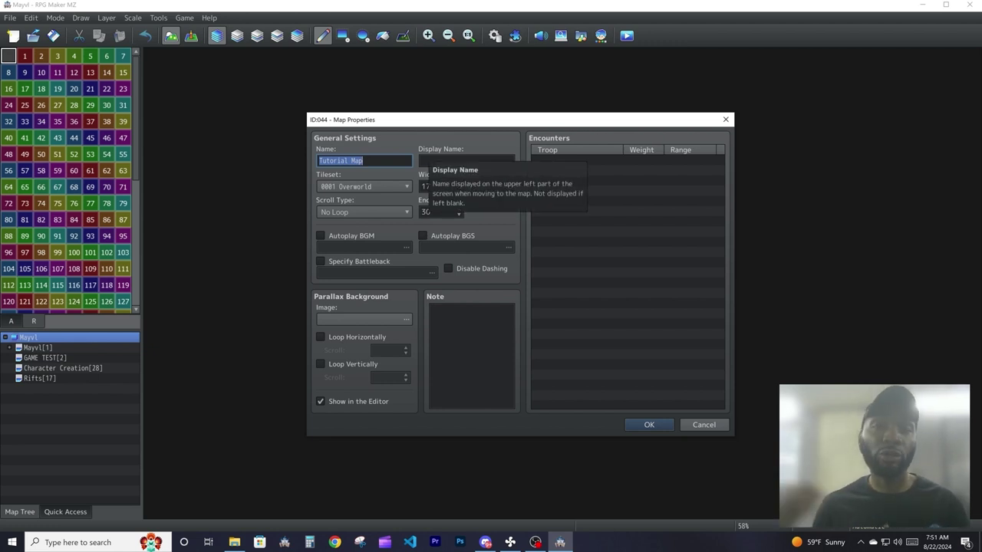
Step: Choose the 0004 Dungeon tileset and set width and height to 20
{"action": "left_click", "coordinate": [342, 186]}
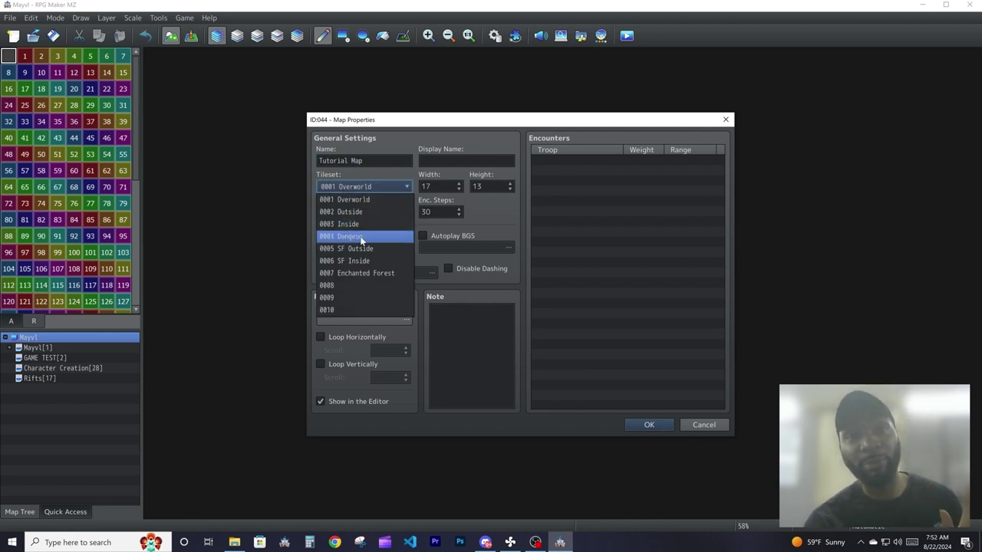
{"action": "left_click", "coordinate": [361, 238]}
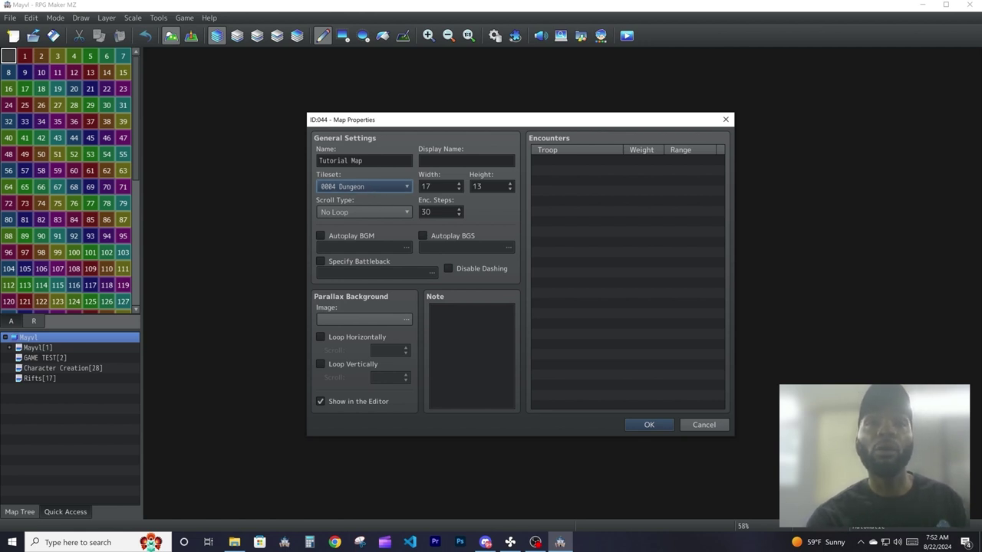
{"action": "key", "text": "Tab"}
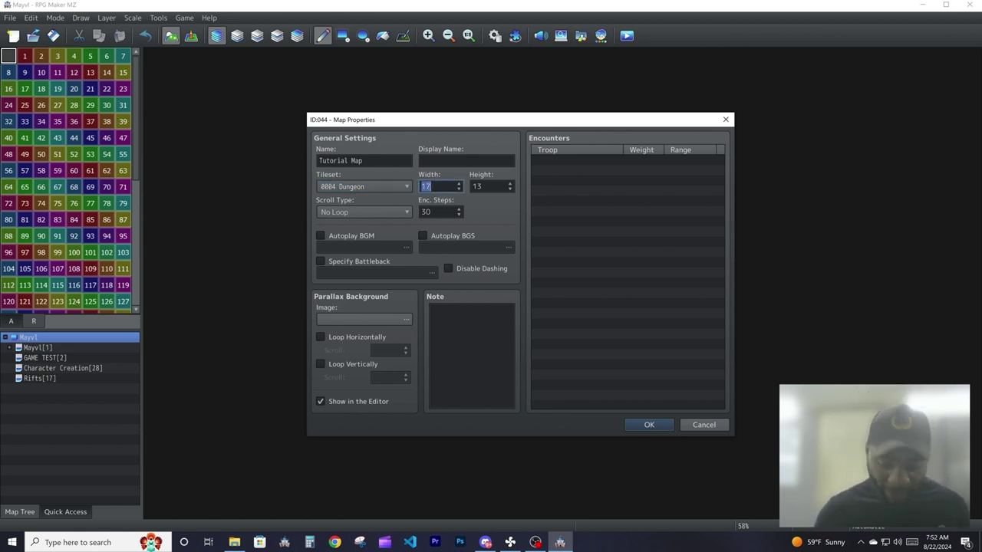
{"action": "type", "text": "20"}
{"action": "key", "text": "Tab"}
{"action": "type", "text": "20"}
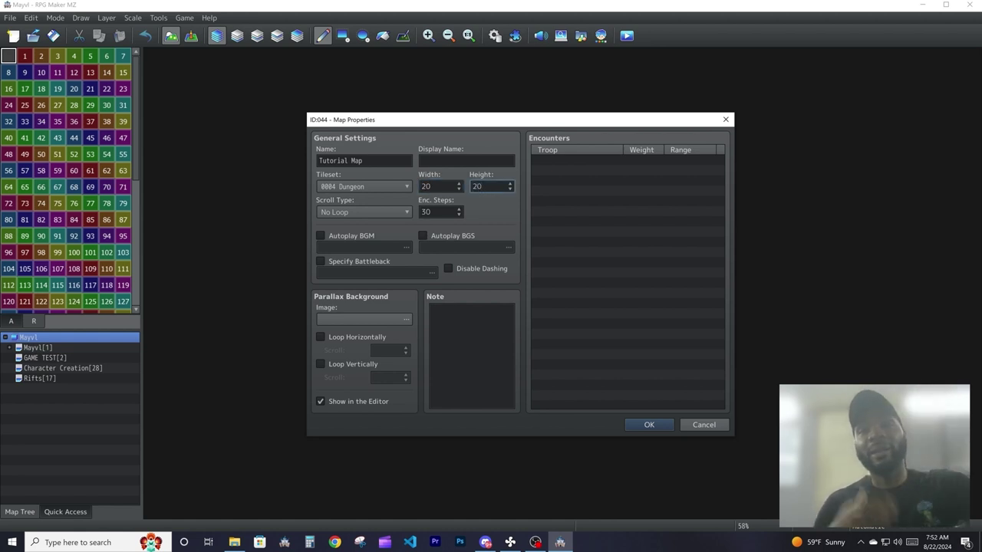
{"action": "left_click", "coordinate": [362, 212]}
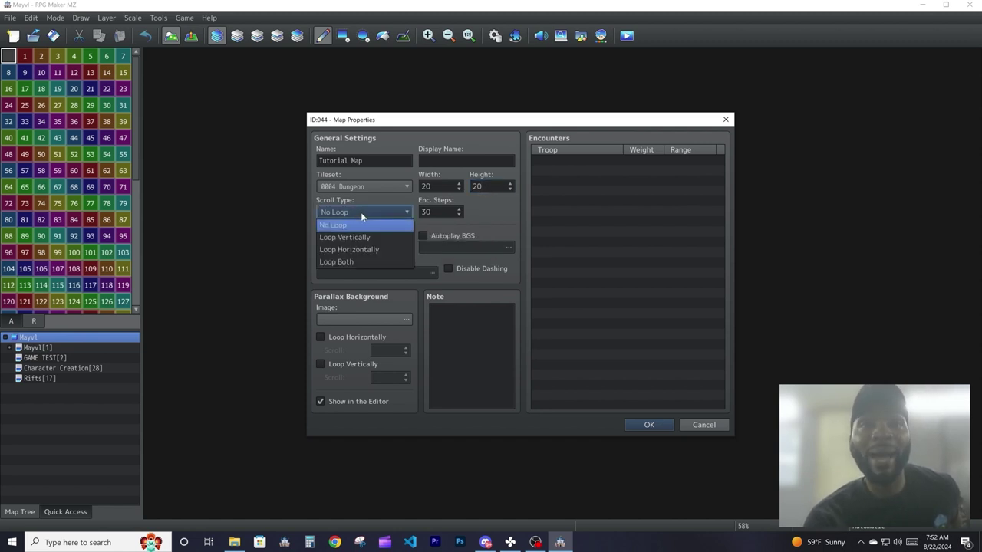
{"action": "left_click", "coordinate": [362, 214]}
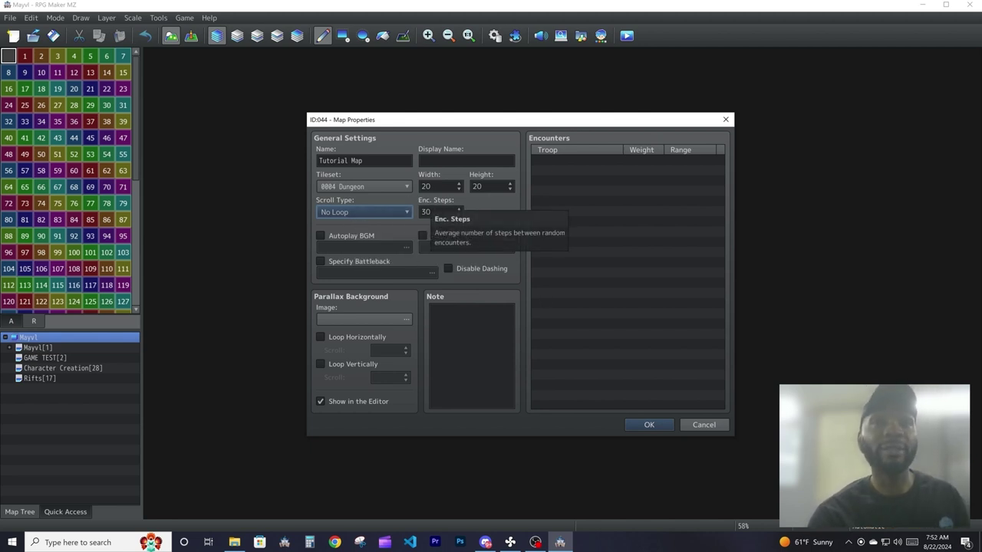
{"action": "key", "text": "Tab"}
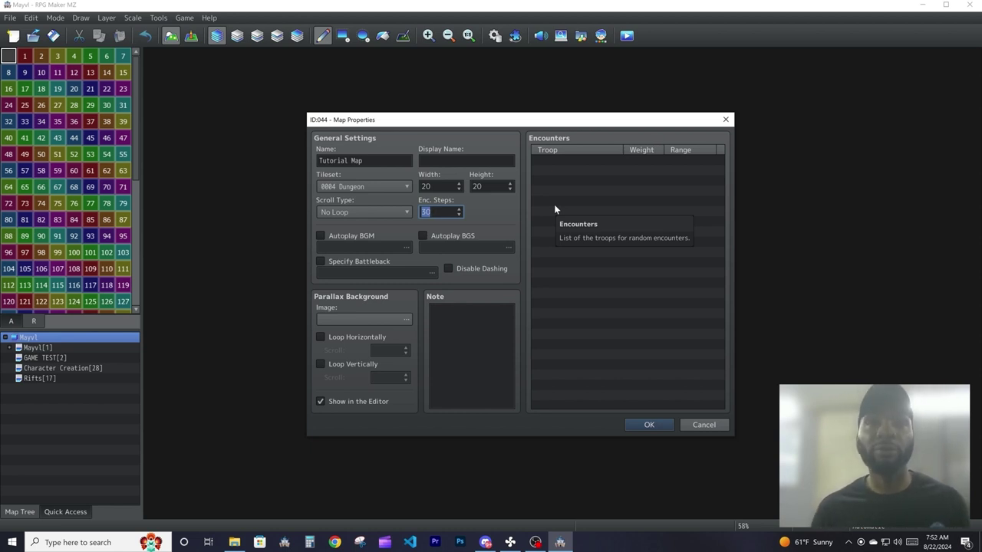
Step: Enable Autoplay BGM with Battle3 as the map music
{"action": "left_click", "coordinate": [350, 235]}
{"action": "left_click", "coordinate": [344, 246]}
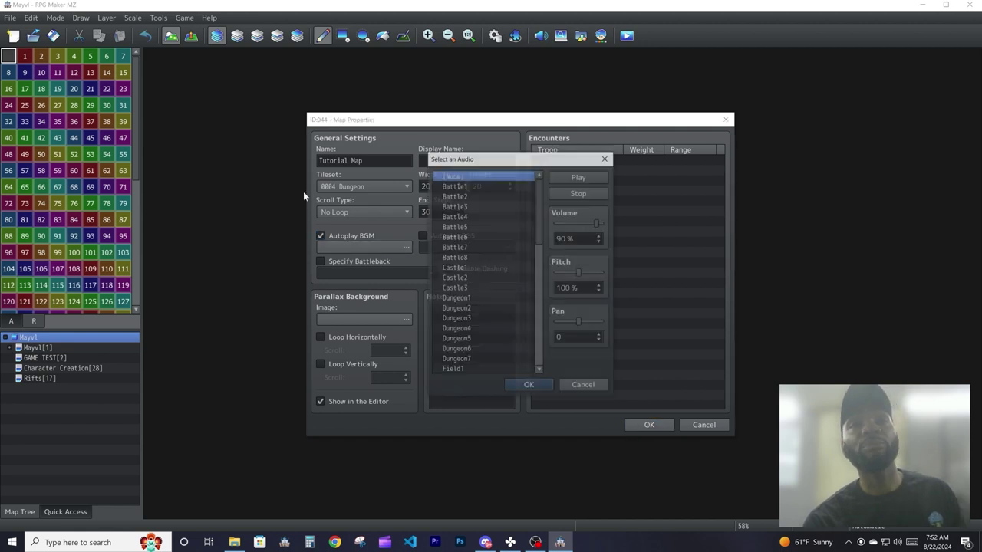
{"action": "left_click", "coordinate": [459, 206]}
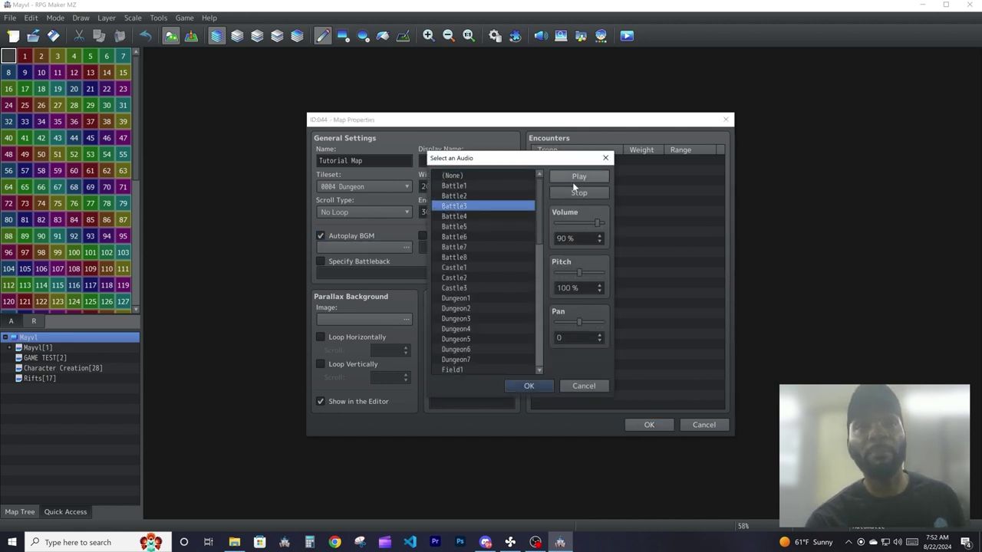
{"action": "left_click", "coordinate": [574, 193]}
{"action": "left_click", "coordinate": [529, 386]}
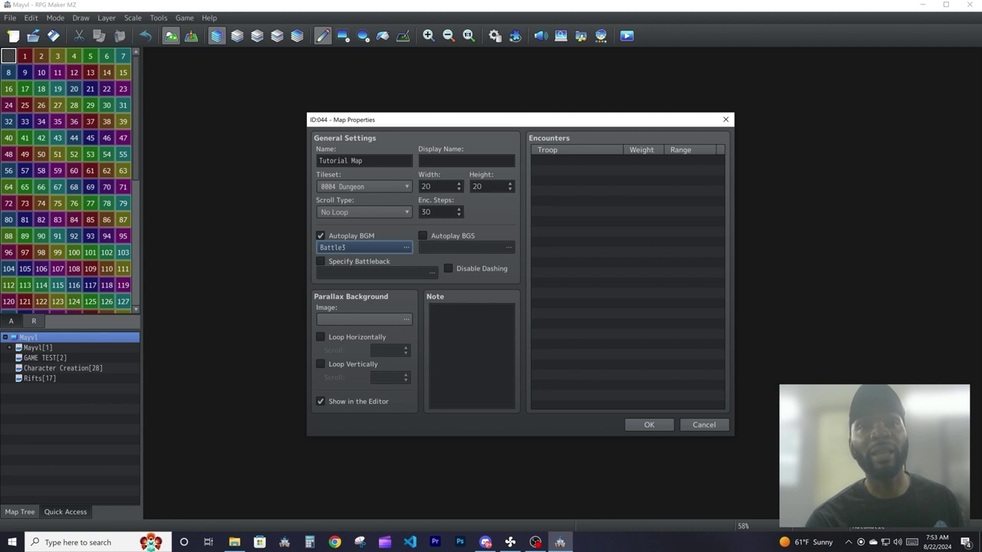
Step: Enable Autoplay BGS with the Clock sound and tick Specify Battleback
{"action": "left_click", "coordinate": [428, 236]}
{"action": "left_click", "coordinate": [441, 246]}
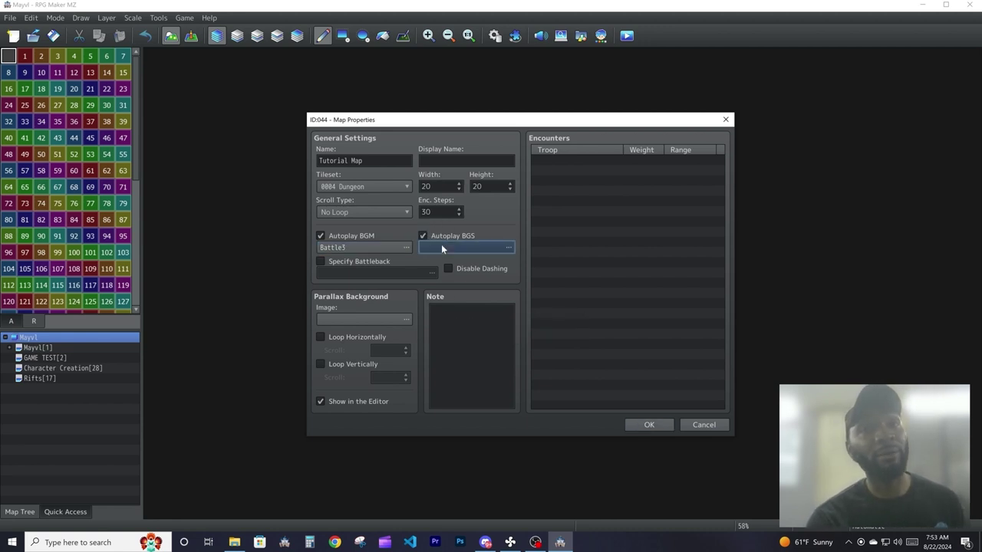
{"action": "double_click", "coordinate": [441, 246]}
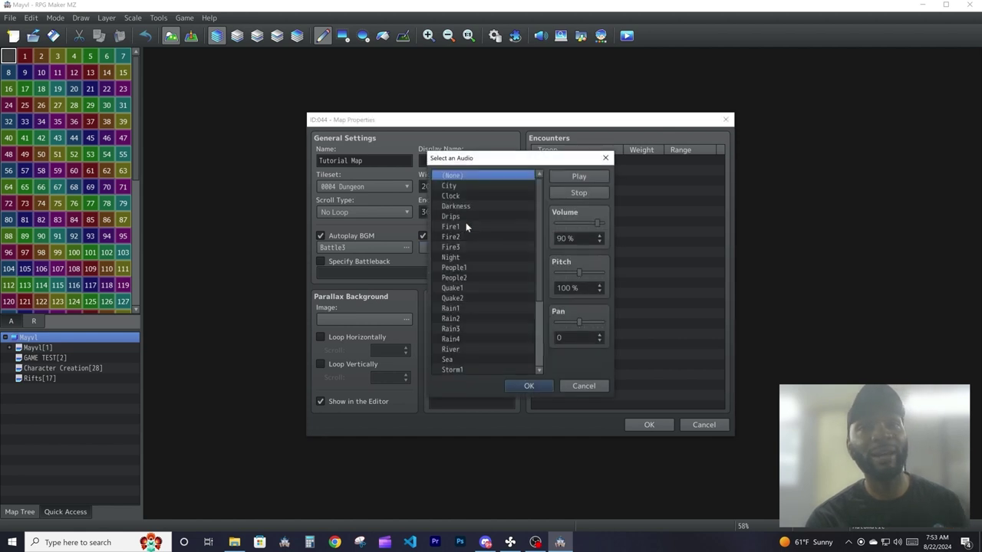
{"action": "left_click", "coordinate": [460, 196]}
{"action": "left_click", "coordinate": [573, 177]}
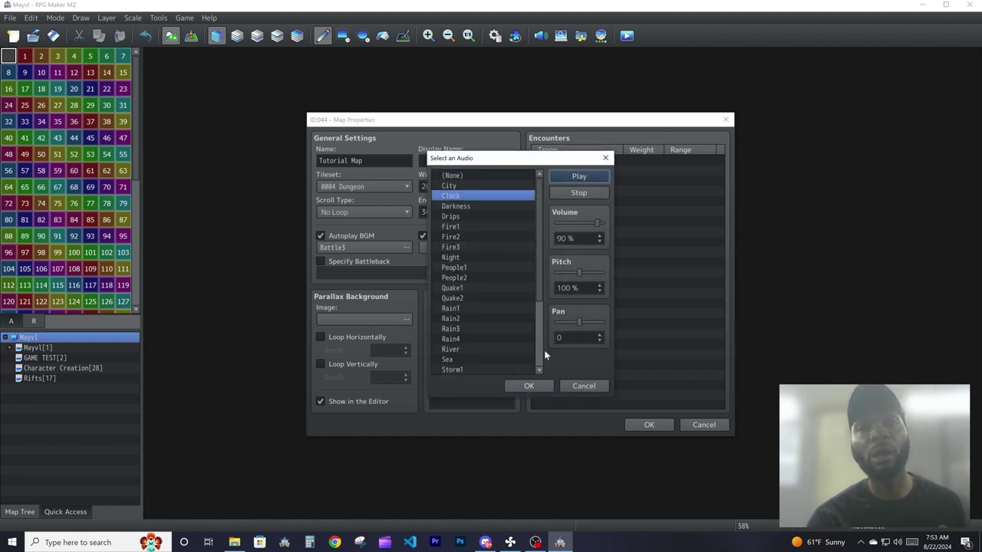
{"action": "left_click", "coordinate": [576, 195]}
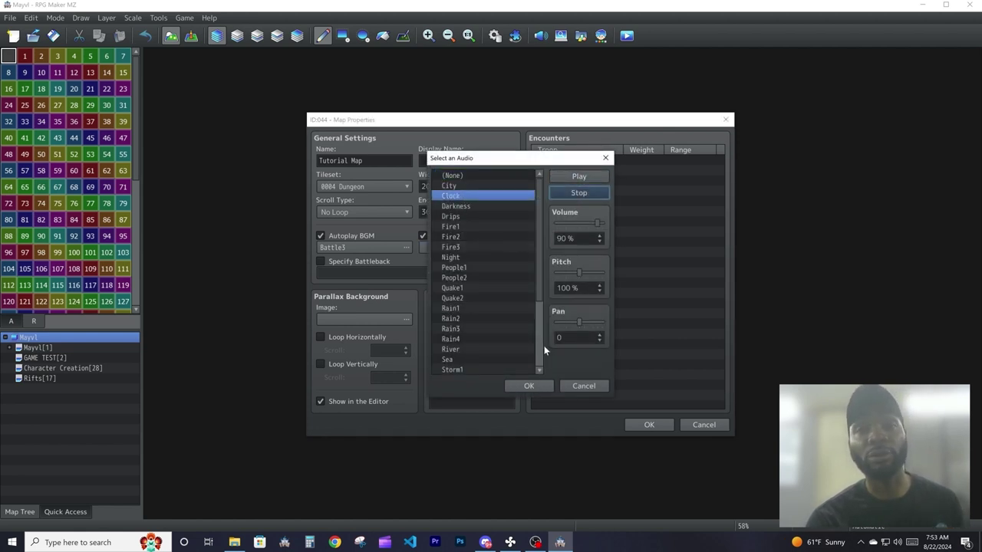
{"action": "left_click", "coordinate": [529, 386]}
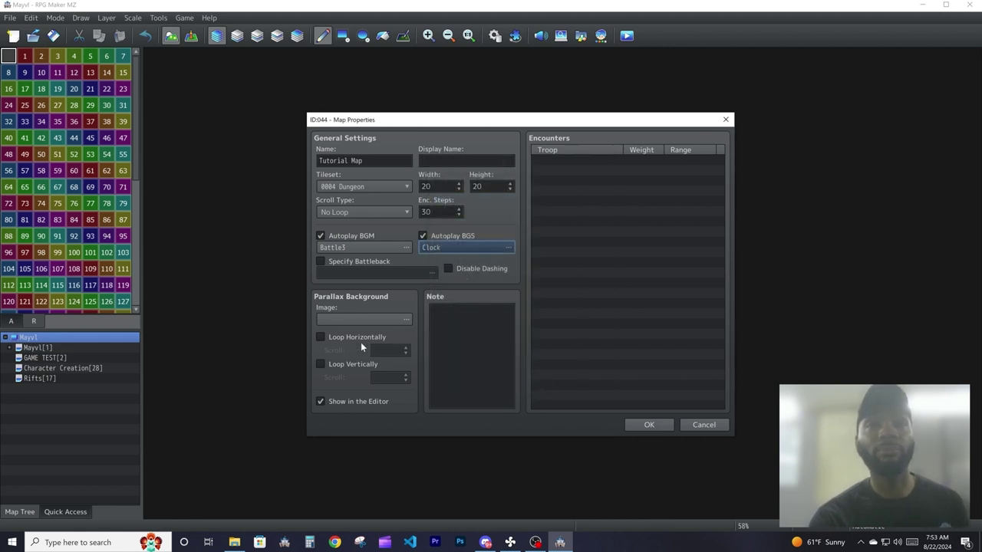
{"action": "left_click", "coordinate": [339, 261]}
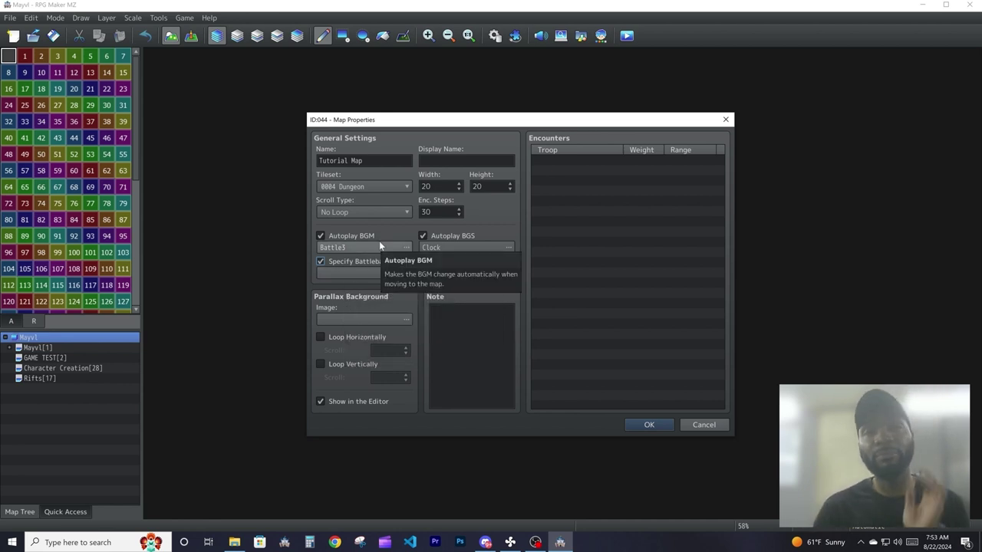
Step: Pick DemonicWorld floor and DemonCastle1 walls as the battleback, then tick Disable Dashing
{"action": "left_click", "coordinate": [393, 275]}
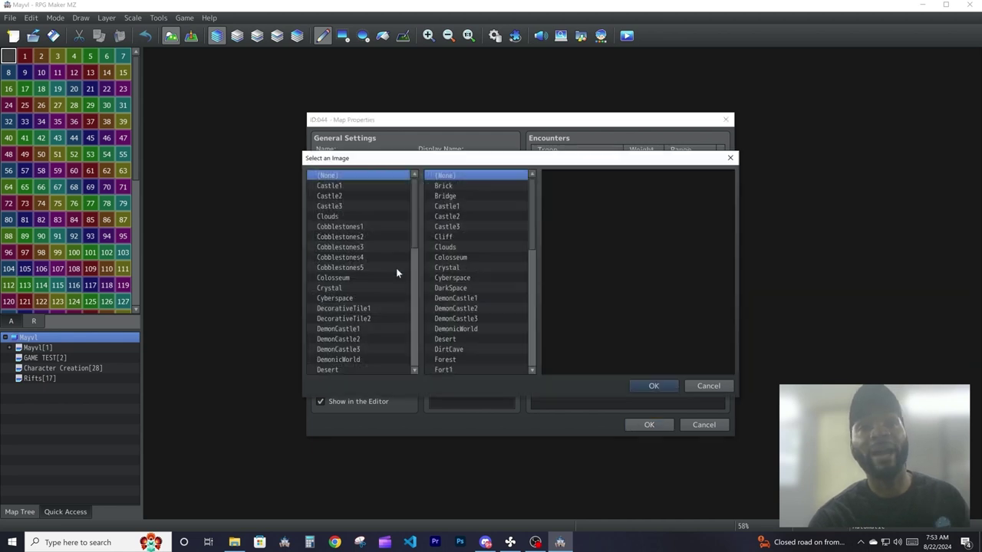
{"action": "left_click", "coordinate": [337, 186]}
{"action": "left_click", "coordinate": [342, 238]}
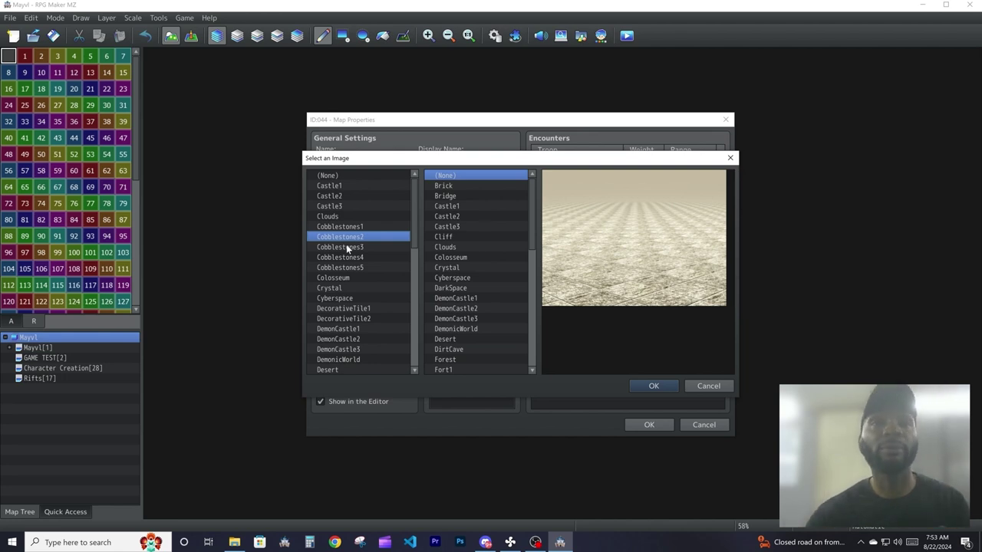
{"action": "left_click_drag", "start_coordinate": [347, 249], "coordinate": [347, 359]}
{"action": "left_click_drag", "start_coordinate": [460, 206], "coordinate": [467, 303]}
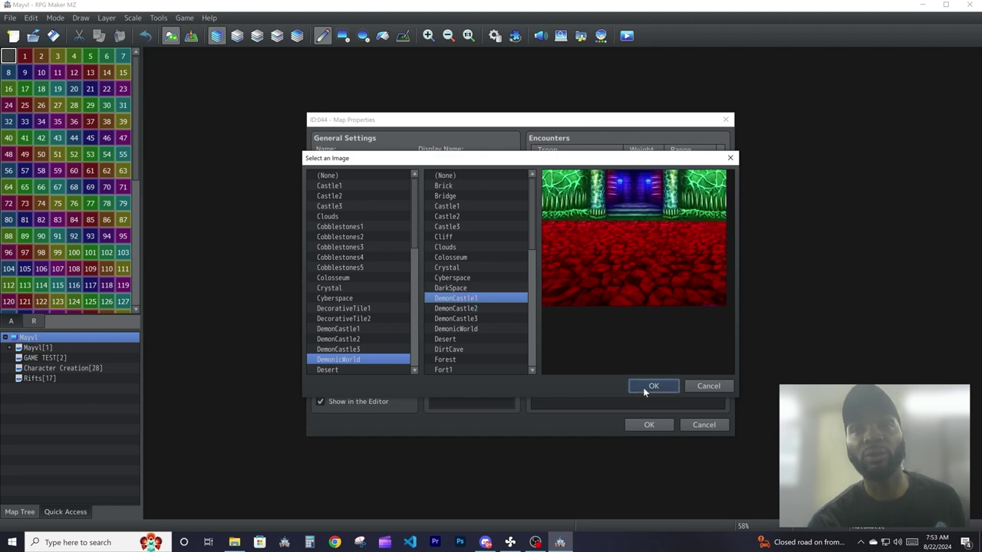
{"action": "left_click", "coordinate": [651, 387]}
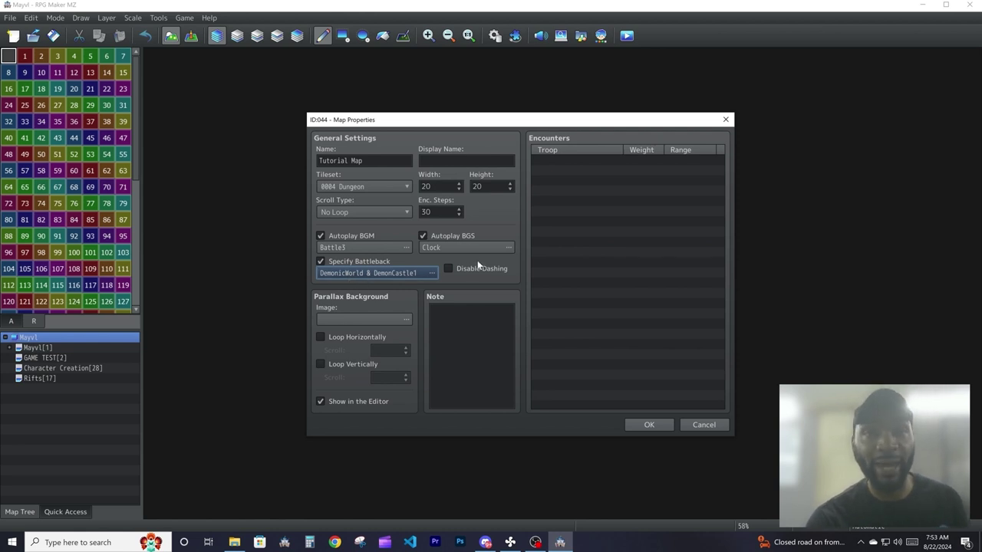
{"action": "left_click", "coordinate": [448, 269]}
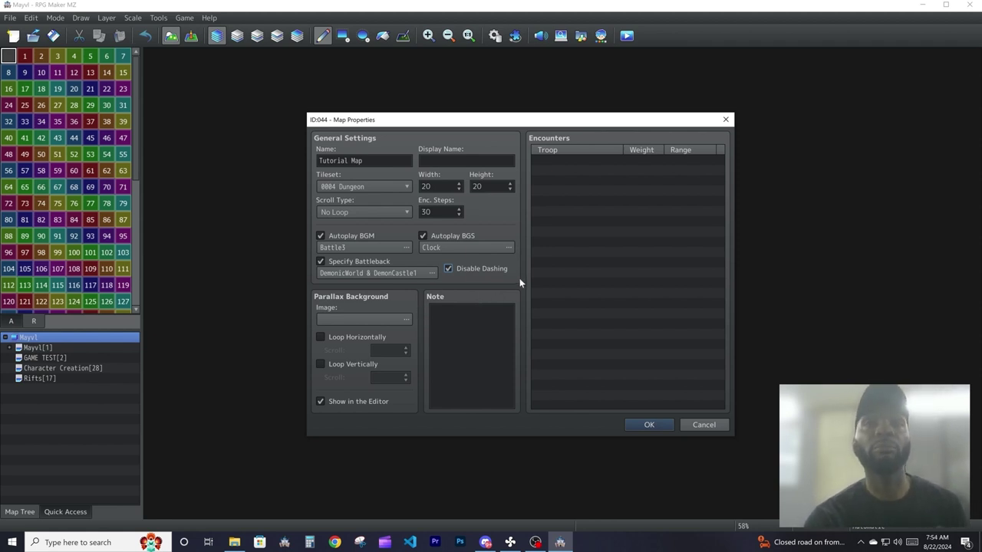
Step: Choose BlueSky as the parallax background image
{"action": "double_click", "coordinate": [389, 321]}
{"action": "left_click", "coordinate": [361, 195]}
{"action": "left_click", "coordinate": [363, 184]}
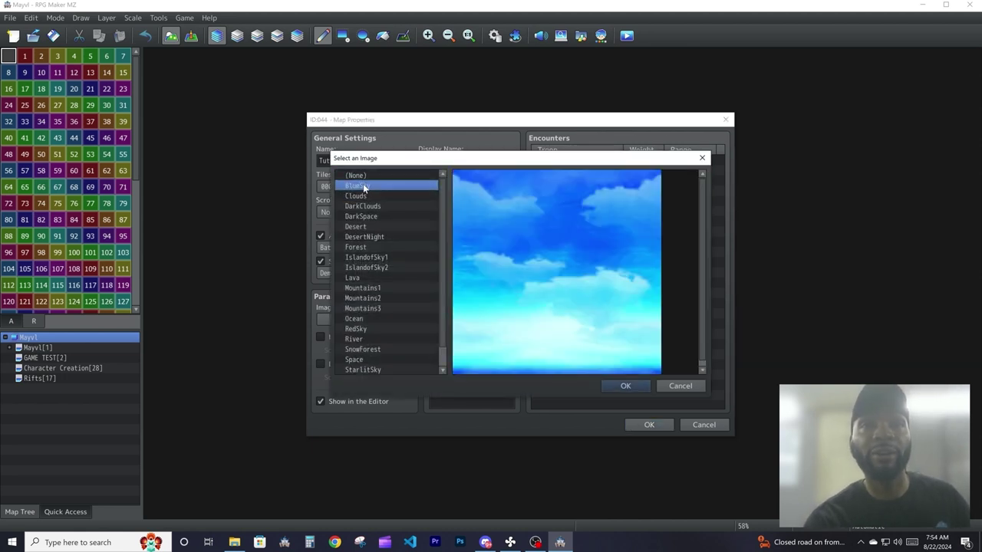
{"action": "left_click", "coordinate": [624, 386]}
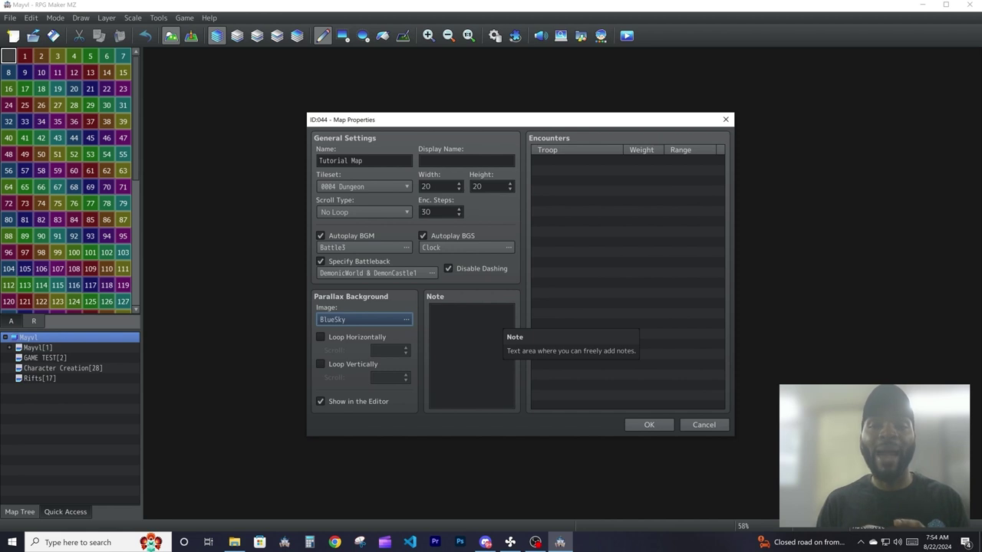
Step: Make the parallax loop horizontally only, with horizontal scroll set to 1
{"action": "left_click", "coordinate": [348, 339]}
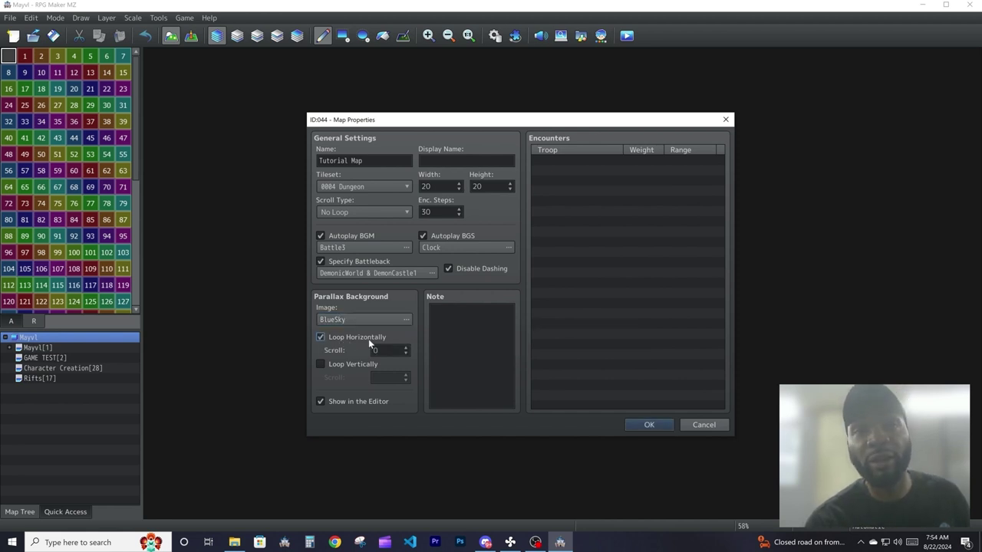
{"action": "left_click", "coordinate": [332, 362]}
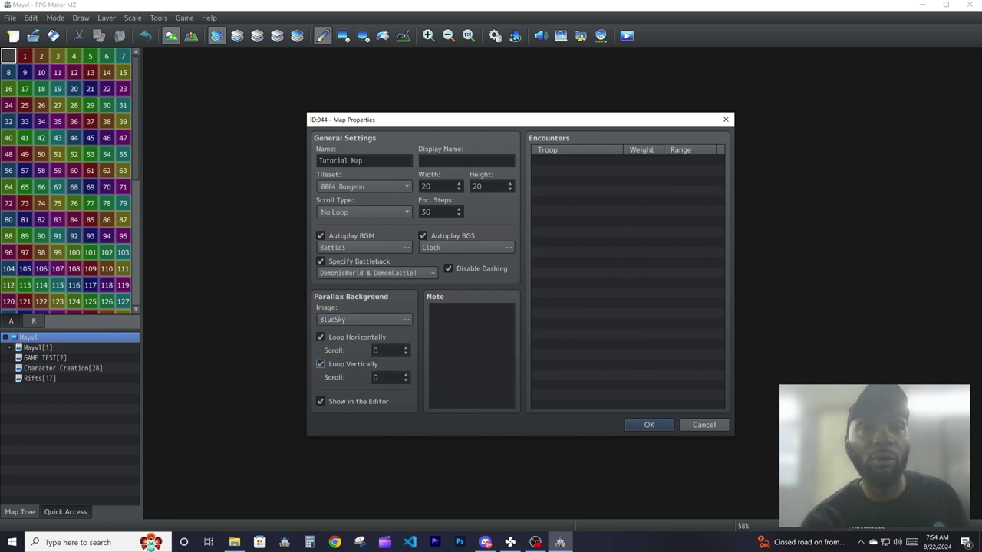
{"action": "left_click", "coordinate": [321, 363]}
{"action": "left_click", "coordinate": [405, 347]}
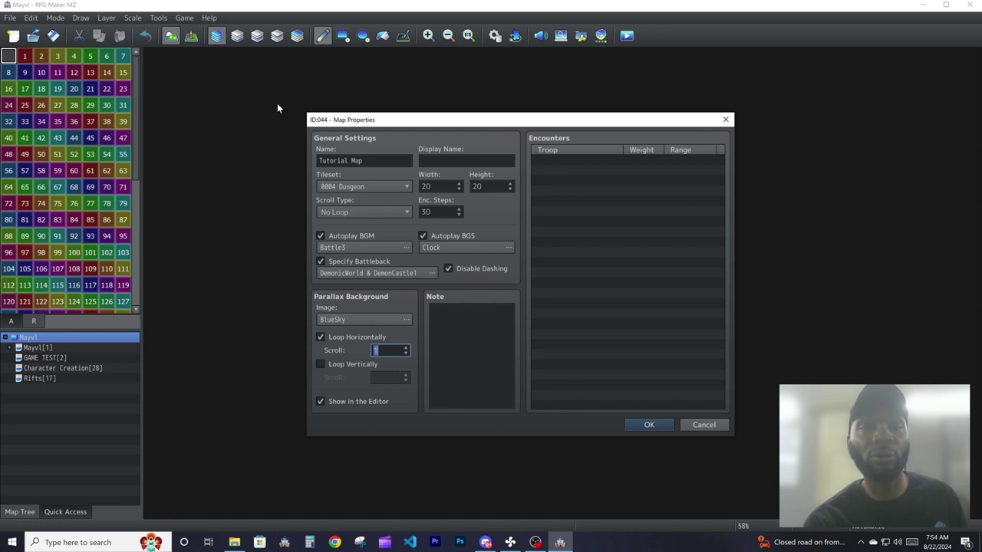
{"action": "left_click", "coordinate": [435, 316]}
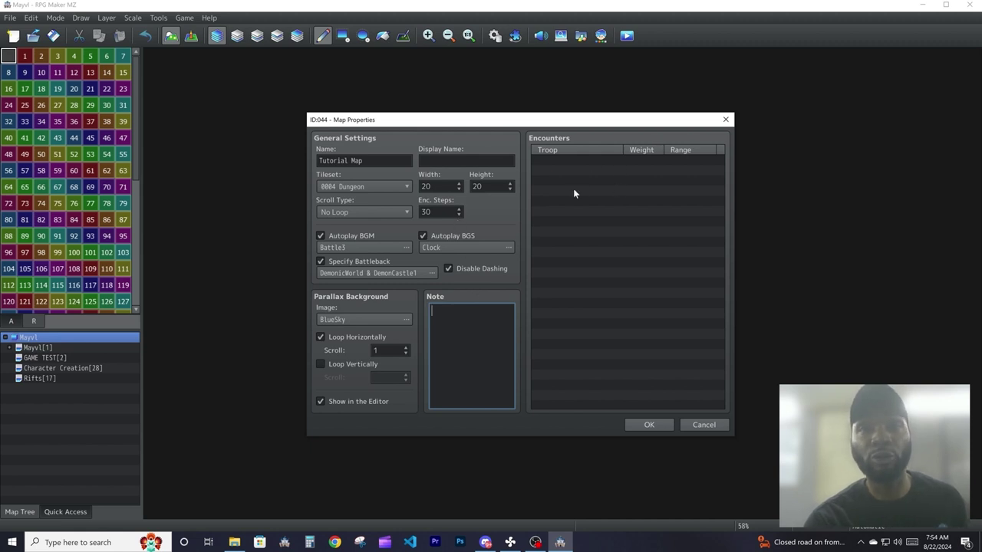
Step: Add a first encounter entry with weight 5
{"action": "left_click", "coordinate": [557, 161]}
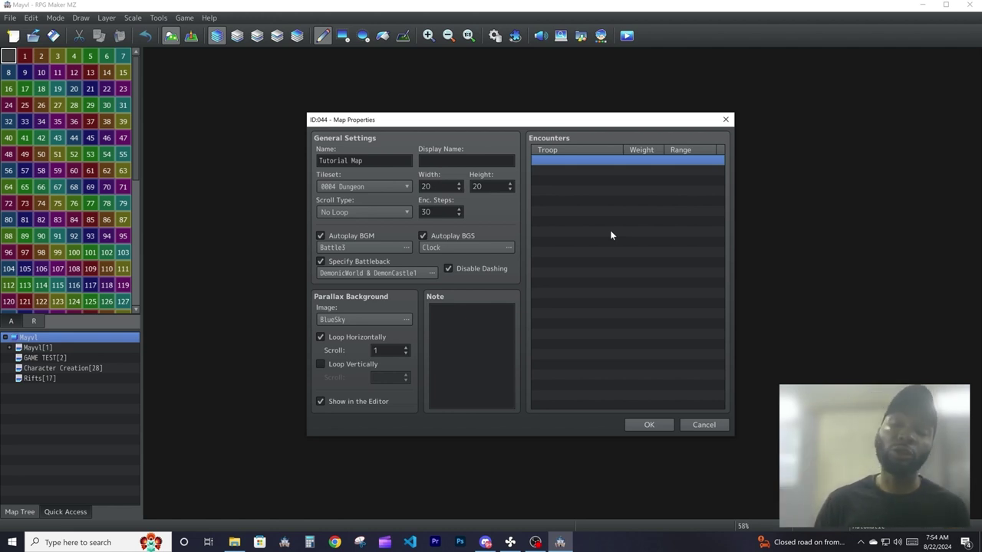
{"action": "double_click", "coordinate": [579, 161]}
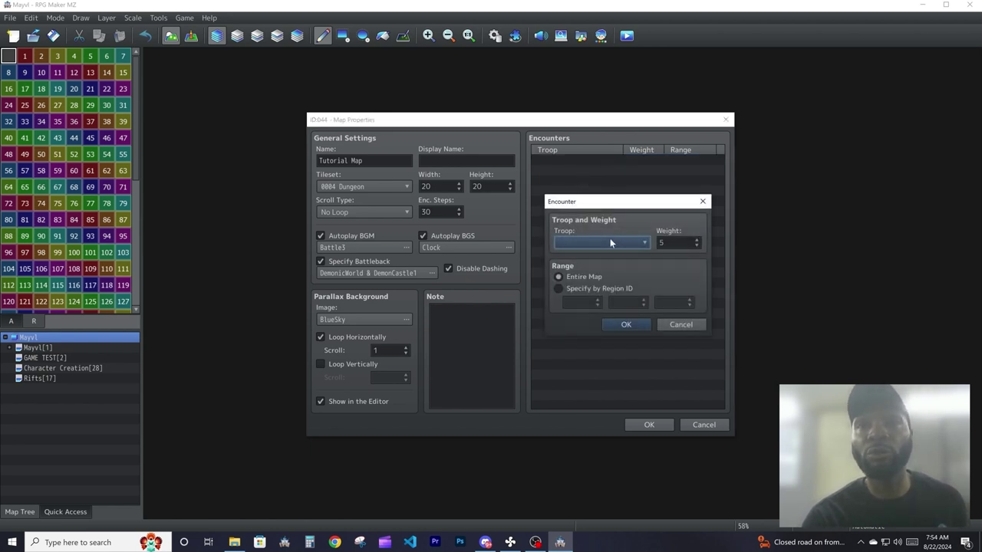
{"action": "left_click", "coordinate": [703, 201]}
{"action": "double_click", "coordinate": [607, 159]}
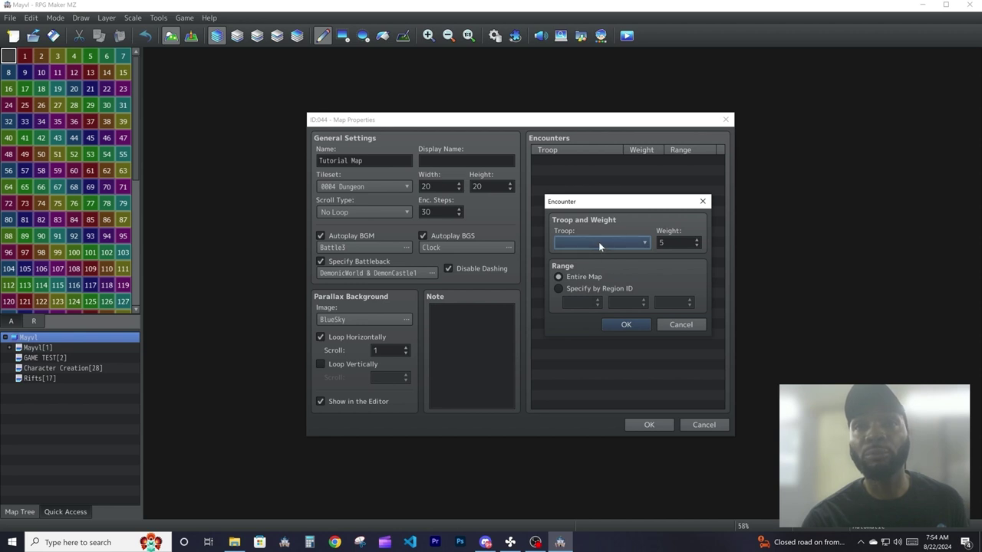
{"action": "key", "text": "Tab"}
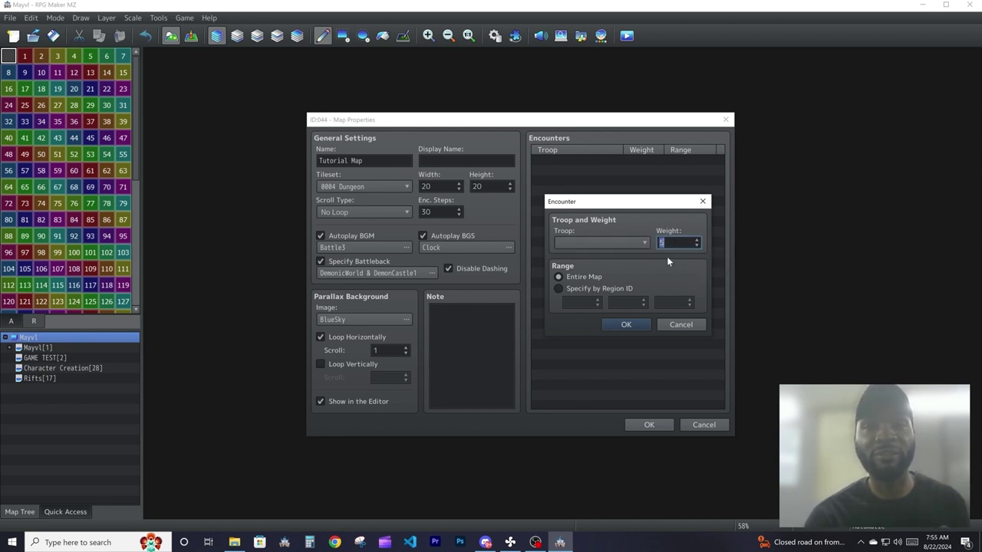
{"action": "left_click", "coordinate": [643, 326]}
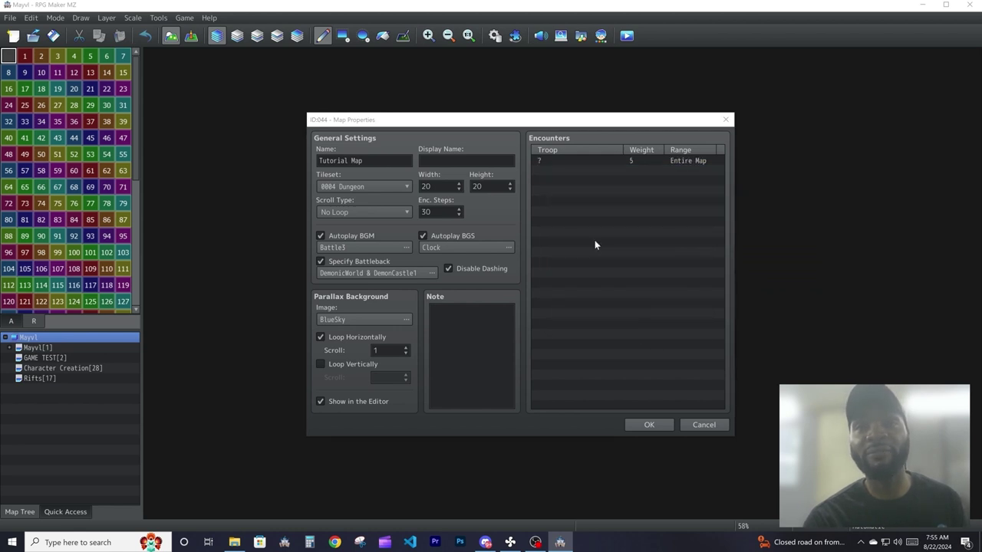
Step: Add a second encounter with weight 9, then reopen it and leave without changes
{"action": "double_click", "coordinate": [606, 244]}
{"action": "type", "text": "9"}
{"action": "left_click", "coordinate": [645, 323]}
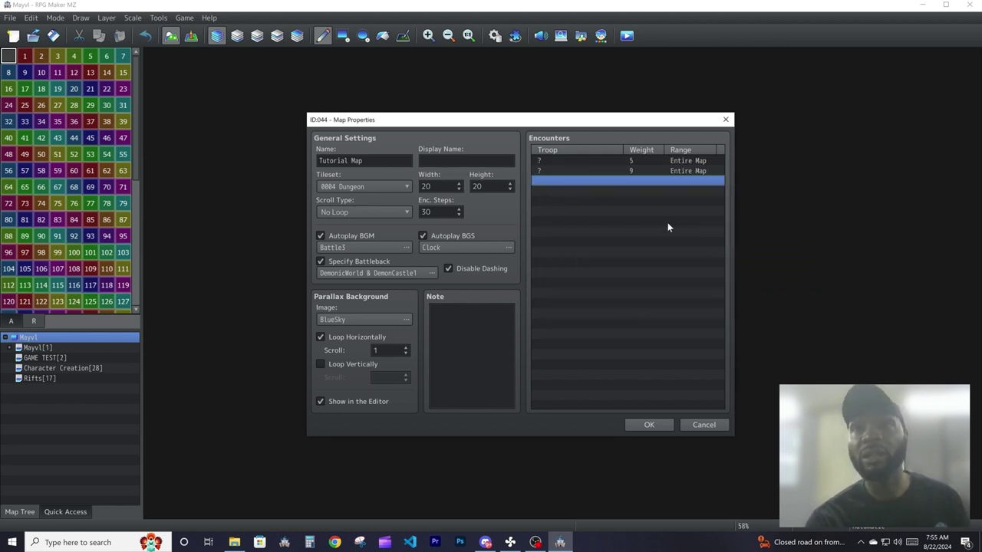
{"action": "double_click", "coordinate": [627, 173]}
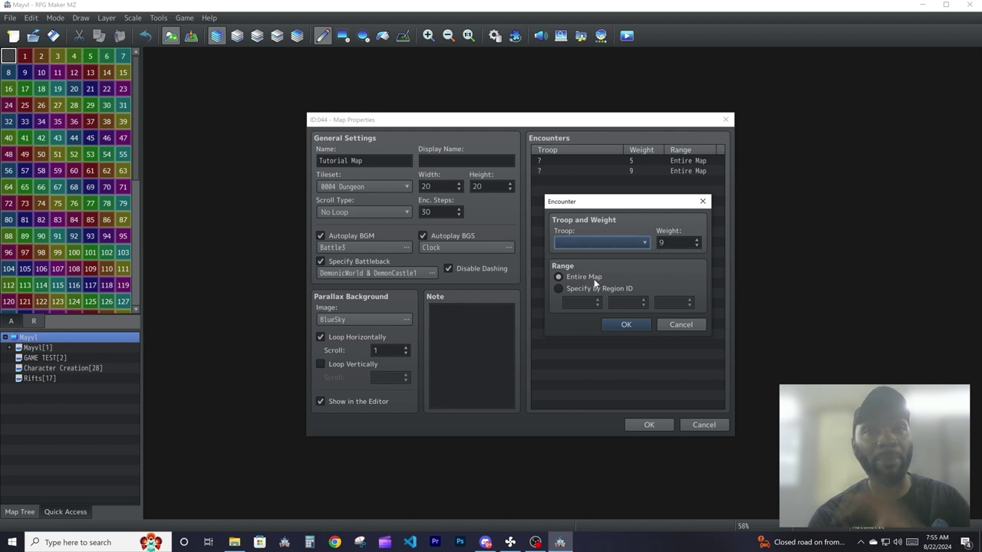
{"action": "left_click", "coordinate": [592, 289]}
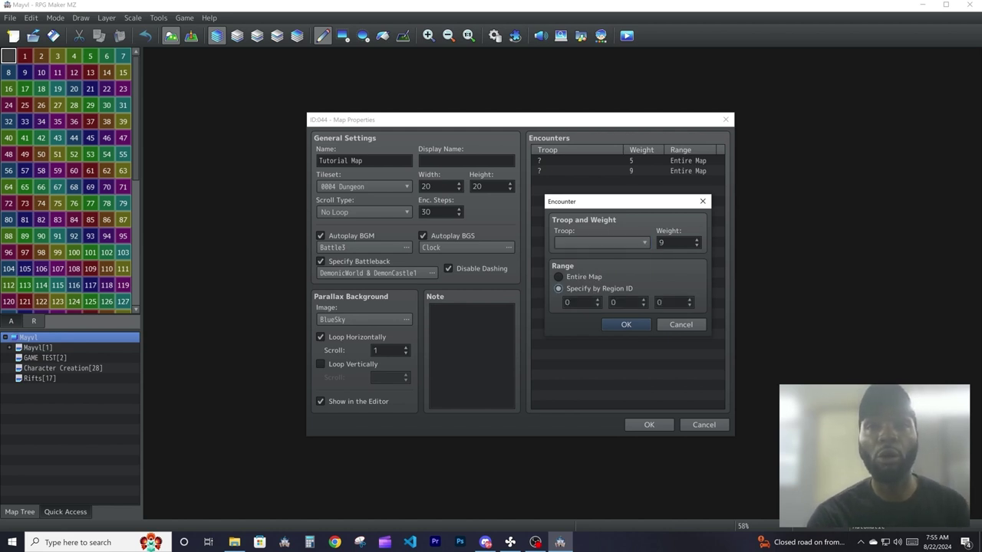
{"action": "key", "text": "Tab"}
{"action": "key", "text": "Tab"}
{"action": "key", "text": "Tab"}
{"action": "key", "text": "Escape"}
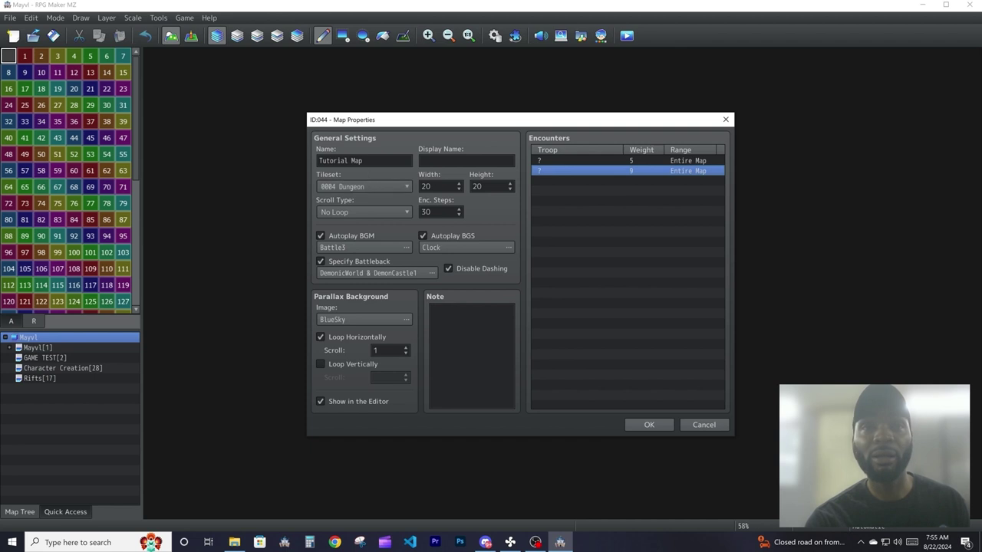
Step: Empty the encounter list, apply the map properties and show the floor tile palette
{"action": "left_click", "coordinate": [626, 161]}
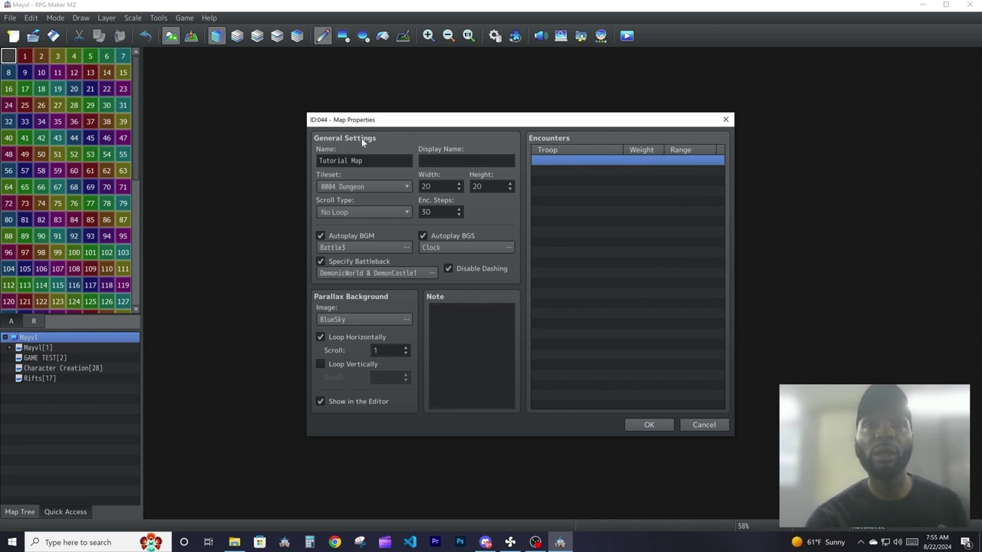
{"action": "left_click", "coordinate": [649, 424]}
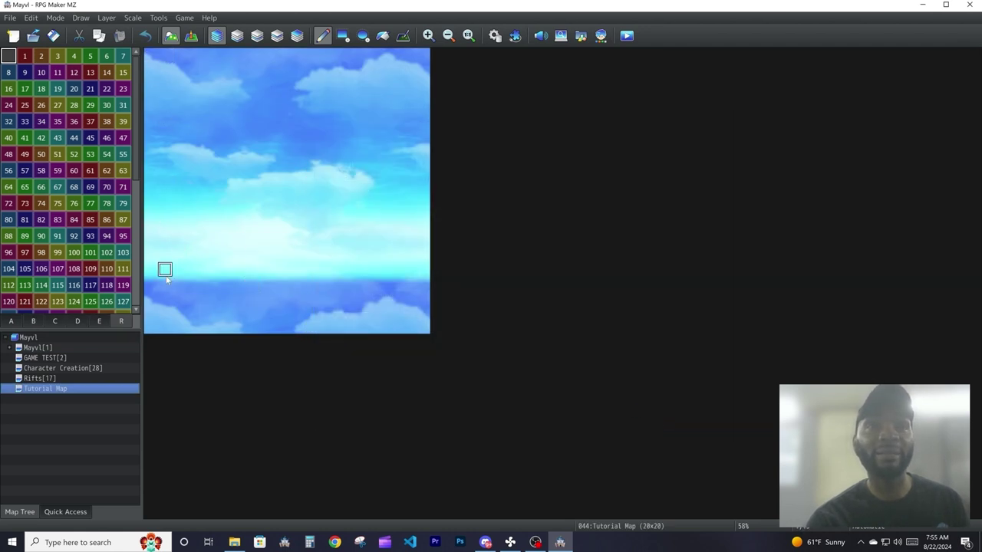
{"action": "left_click", "coordinate": [11, 321]}
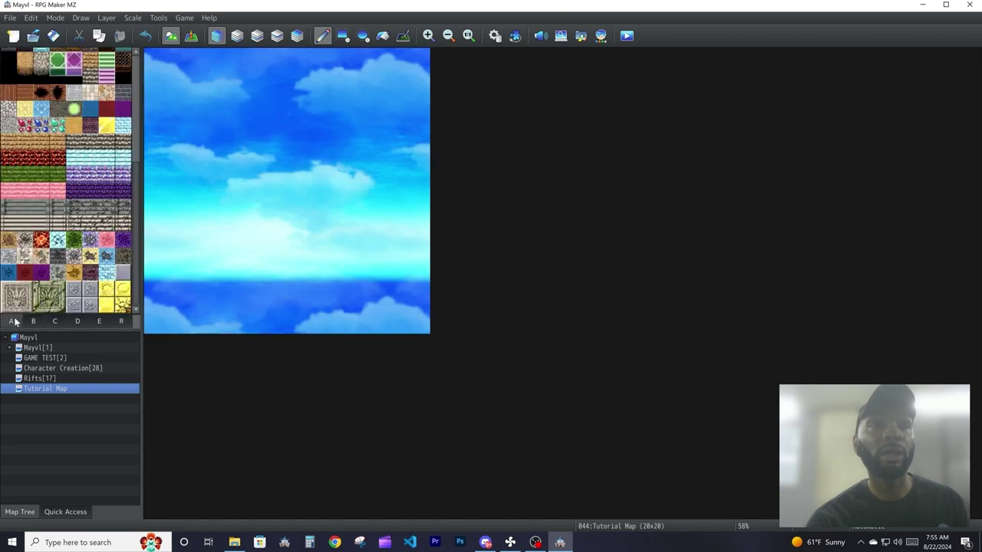
{"action": "scroll", "coordinate": [65, 254], "scroll_direction": "down", "scroll_amount": 3}
{"action": "scroll", "coordinate": [98, 109], "scroll_direction": "up", "scroll_amount": 2}
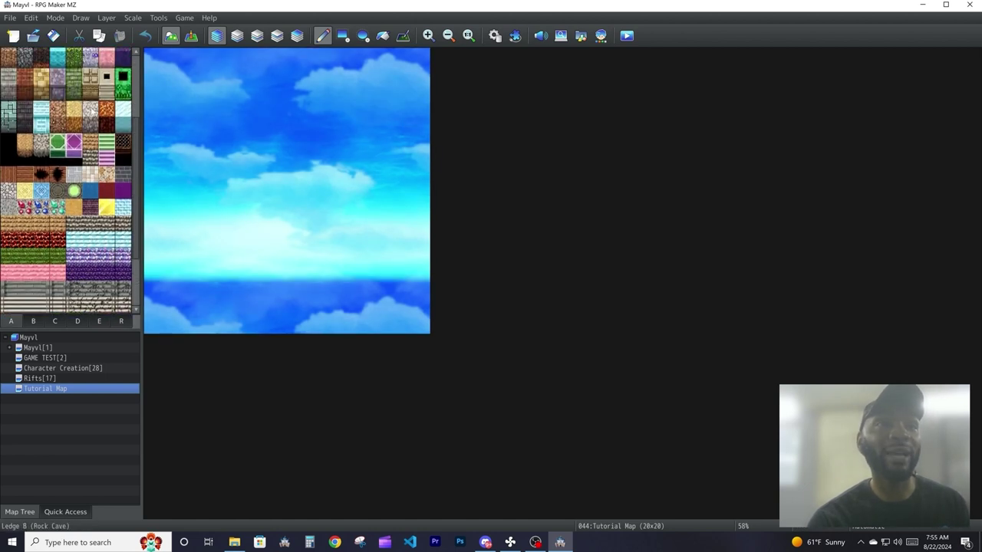
{"action": "scroll", "coordinate": [136, 148], "scroll_direction": "up", "scroll_amount": 5}
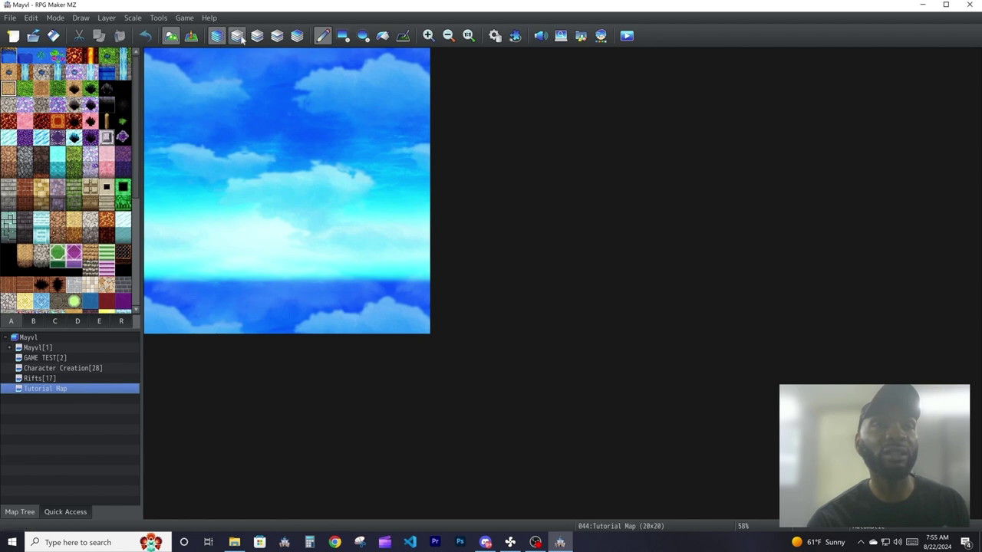
Step: Paint a horizontal and a vertical dirt strip crossing the map with the Rectangle tool
{"action": "left_click", "coordinate": [343, 36]}
{"action": "left_click_drag", "start_coordinate": [149, 228], "coordinate": [448, 249]}
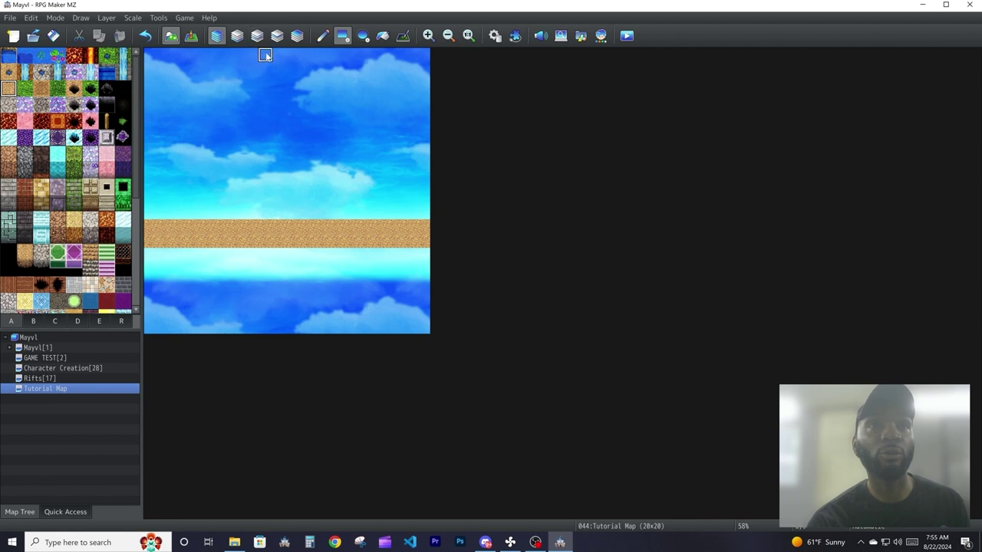
{"action": "left_click_drag", "start_coordinate": [265, 55], "coordinate": [300, 330]}
Step: Set the player's starting position on the crossroads tile
{"action": "left_click", "coordinate": [191, 35]}
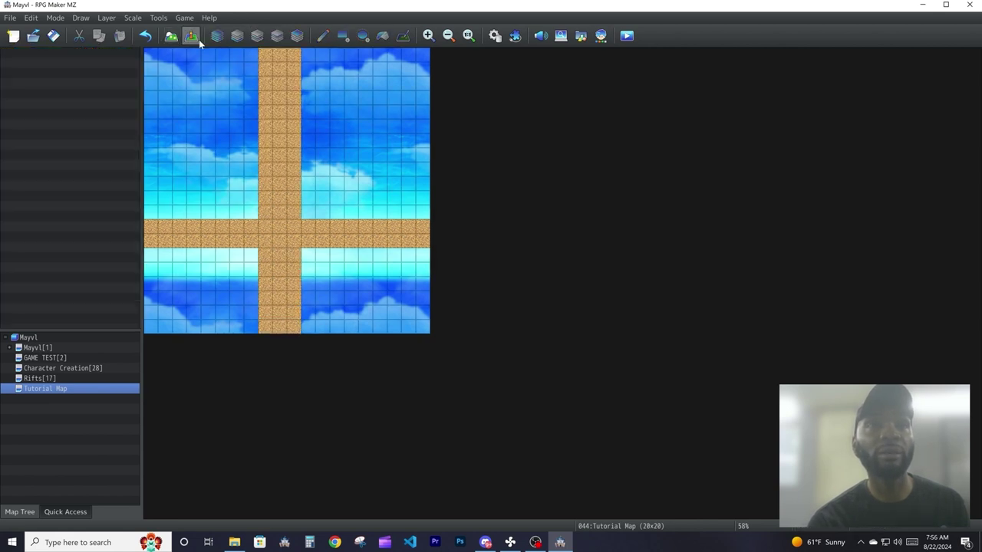
{"action": "right_click", "coordinate": [282, 233]}
{"action": "left_click", "coordinate": [358, 398]}
Step: Save the project changes and launch a playtest of the Tutorial Map
{"action": "key", "text": "space"}
{"action": "key", "text": "Escape"}
{"action": "key", "text": "alt+F4"}
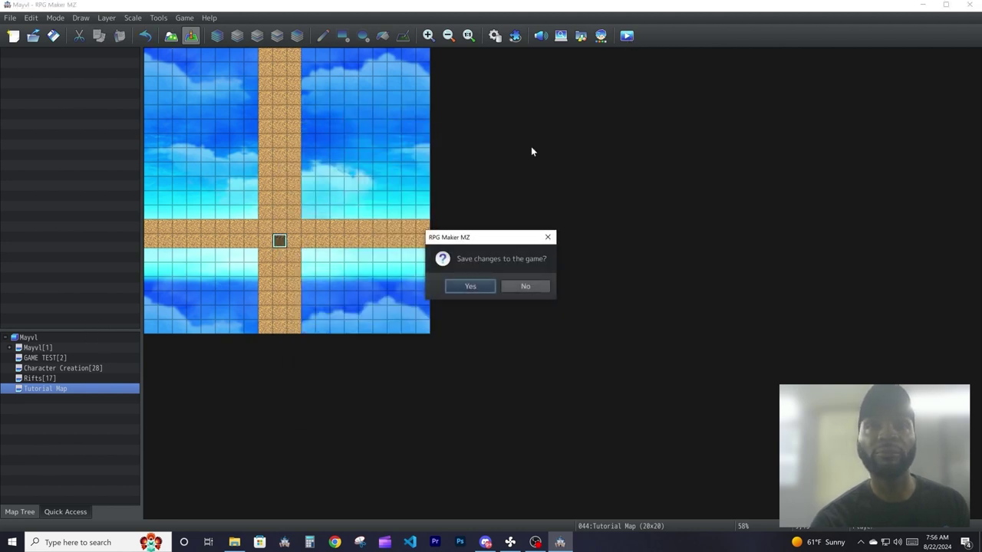
{"action": "left_click", "coordinate": [481, 286]}
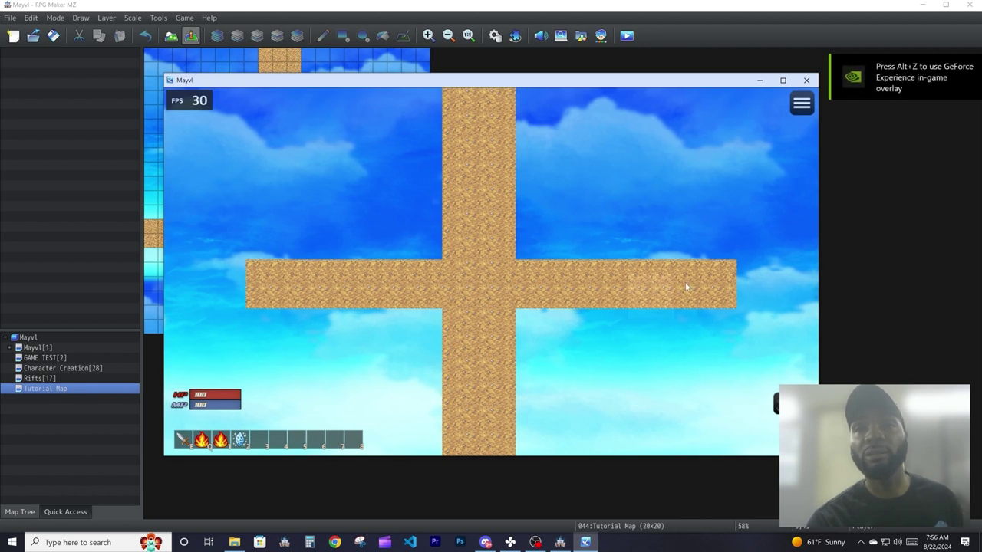
Step: Walk the player to the left, bottom, top and middle of the dirt cross, then close the game
{"action": "left_click_drag", "start_coordinate": [732, 294], "coordinate": [294, 299]}
{"action": "left_click", "coordinate": [455, 440]}
{"action": "left_click", "coordinate": [457, 102]}
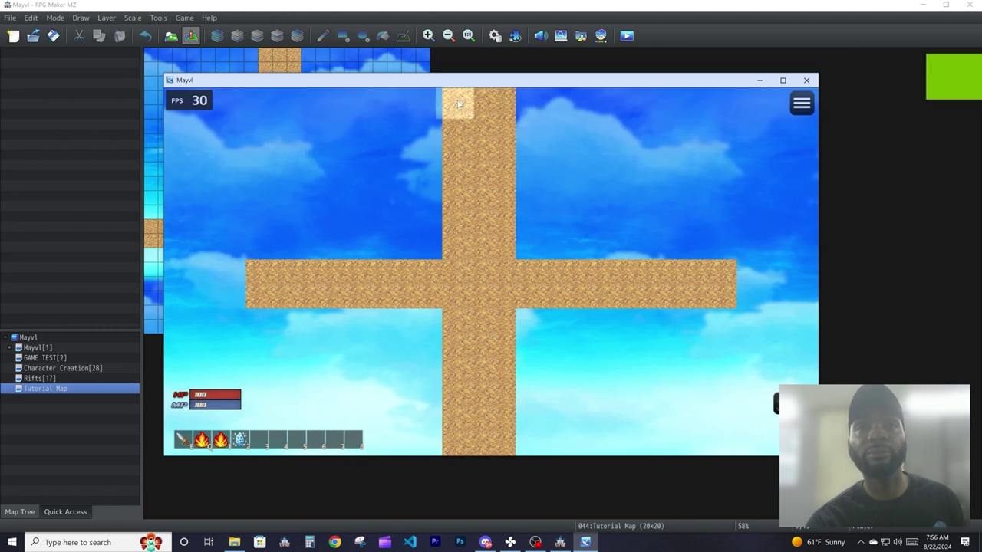
{"action": "left_click", "coordinate": [495, 119]}
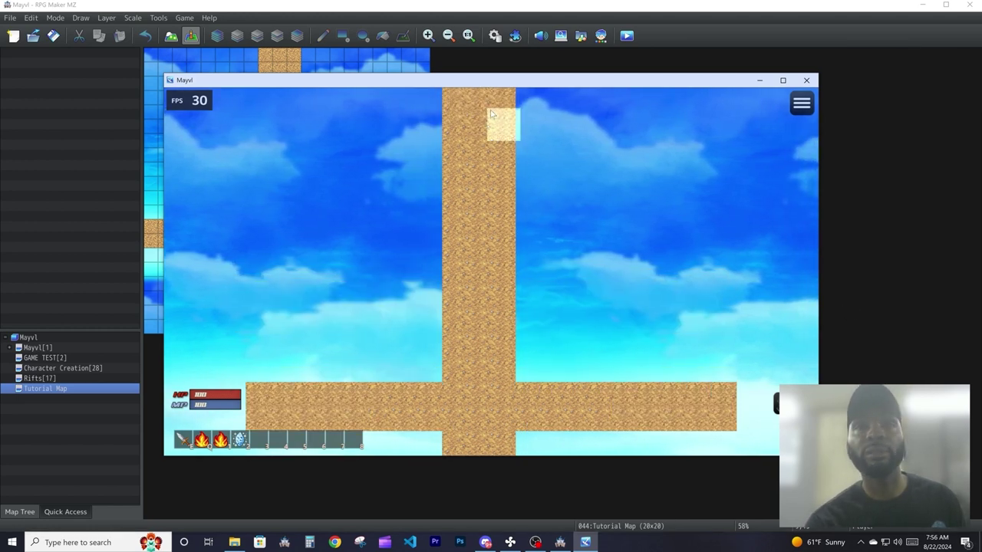
{"action": "left_click", "coordinate": [478, 318]}
{"action": "left_click", "coordinate": [806, 80]}
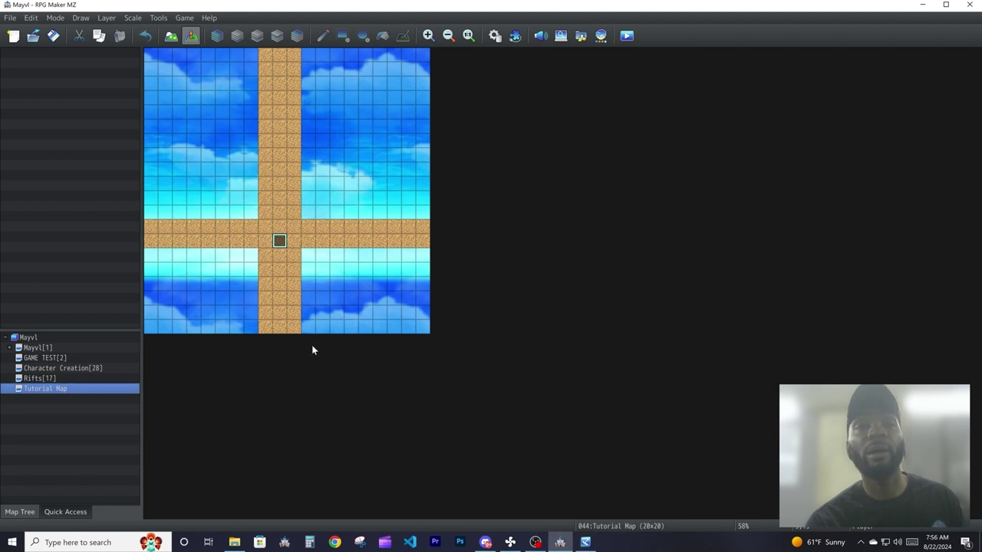
Step: Set the Tutorial Map's Scroll Type to Loop Both, then walk around in a playtest and close it
{"action": "right_click", "coordinate": [131, 389]}
{"action": "left_click", "coordinate": [146, 374]}
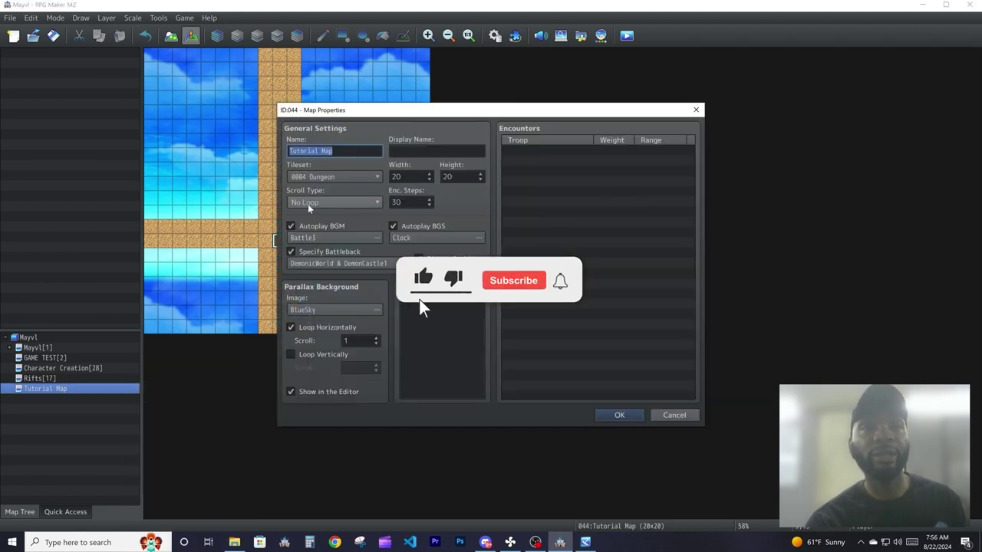
{"action": "left_click", "coordinate": [307, 202]}
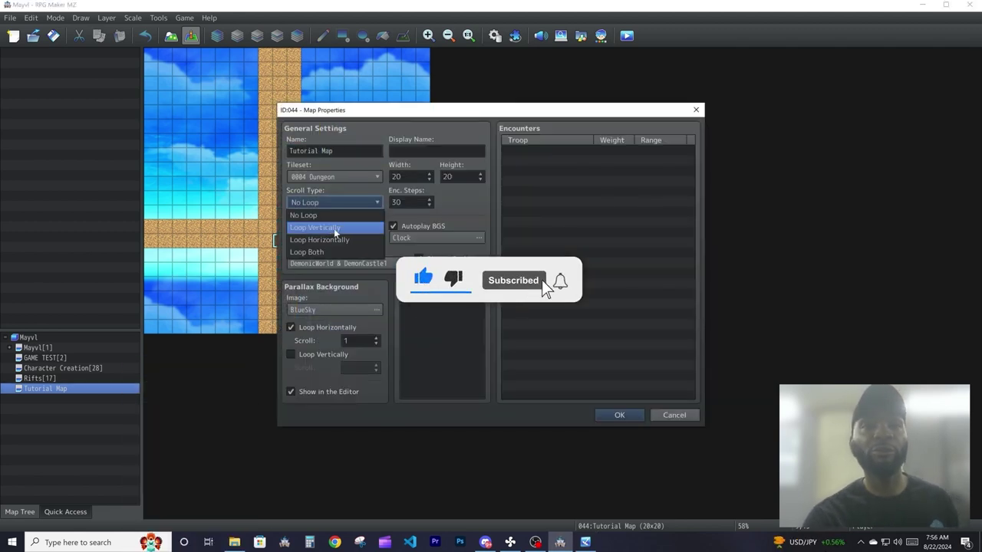
{"action": "left_click", "coordinate": [338, 252]}
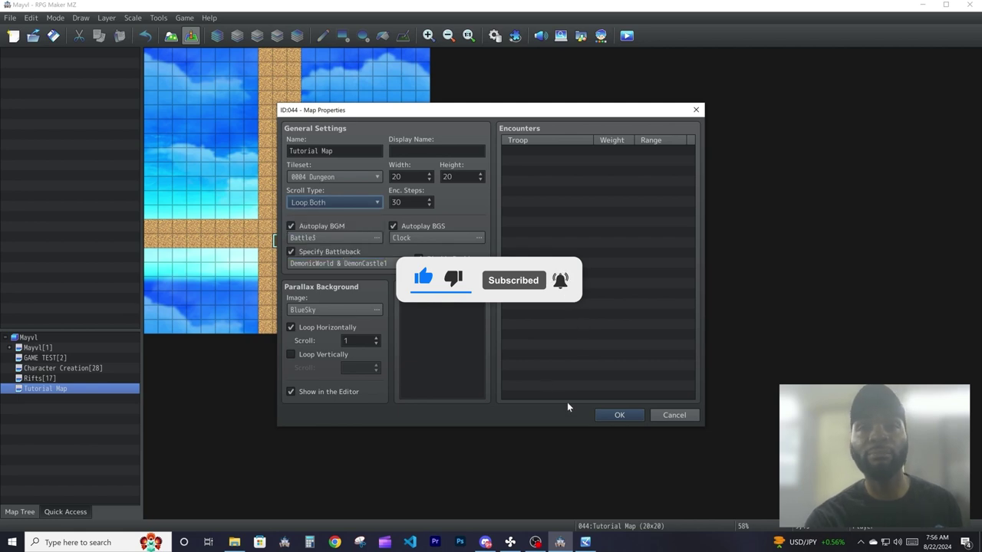
{"action": "left_click", "coordinate": [614, 415]}
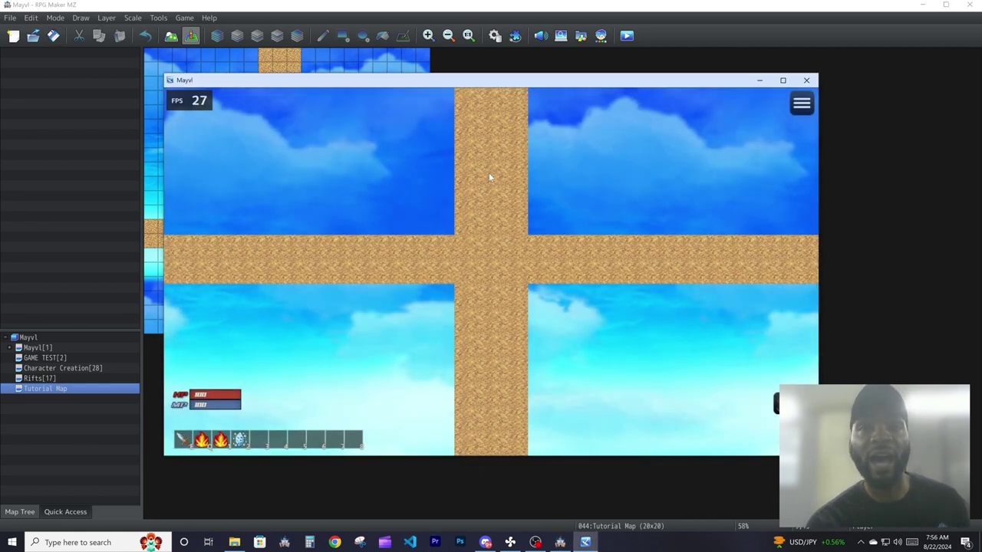
{"action": "mouse_move", "coordinate": [489, 172]}
{"action": "left_mouse_down"}
{"action": "mouse_move", "coordinate": [481, 138]}
{"action": "mouse_move", "coordinate": [490, 125]}
{"action": "mouse_move", "coordinate": [615, 164]}
{"action": "mouse_move", "coordinate": [700, 202]}
{"action": "mouse_move", "coordinate": [750, 253]}
{"action": "mouse_move", "coordinate": [796, 259]}
{"action": "mouse_move", "coordinate": [547, 243]}
{"action": "left_mouse_up"}
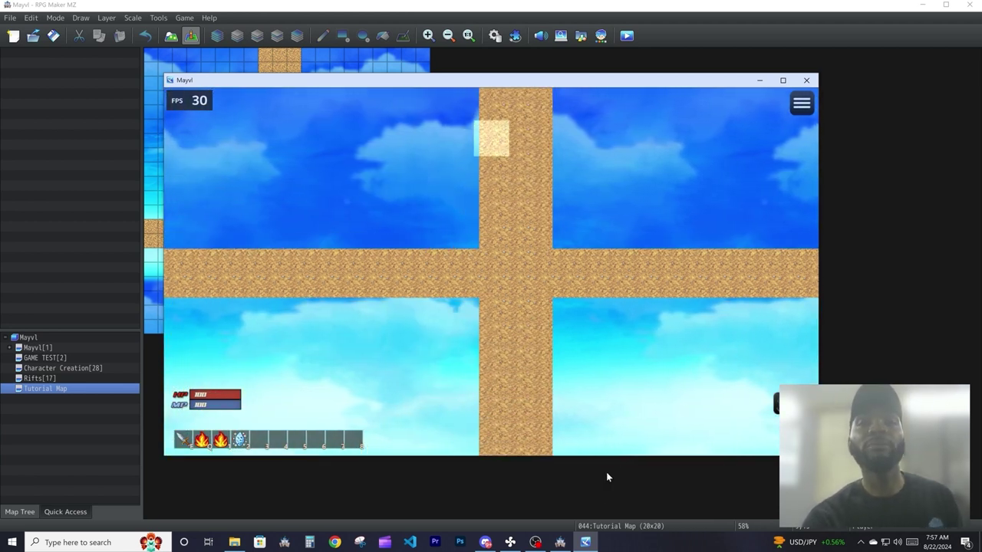
{"action": "key", "text": "alt+F4"}
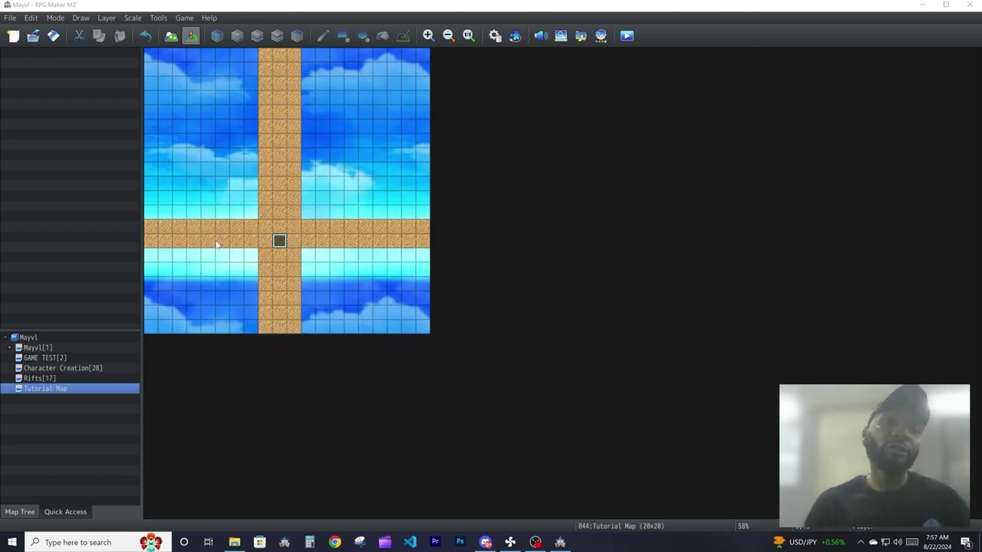